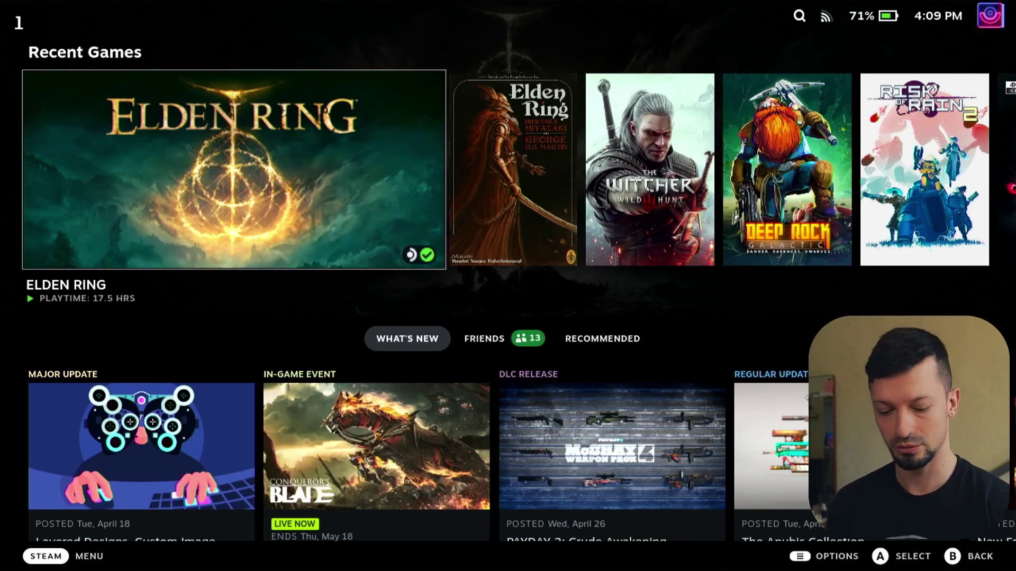
- From the Steam menu's Power options, switch the Steam Deck to Desktop Mode
key("super")
key("Down")
key("Down")
key("Down")
key("Down")
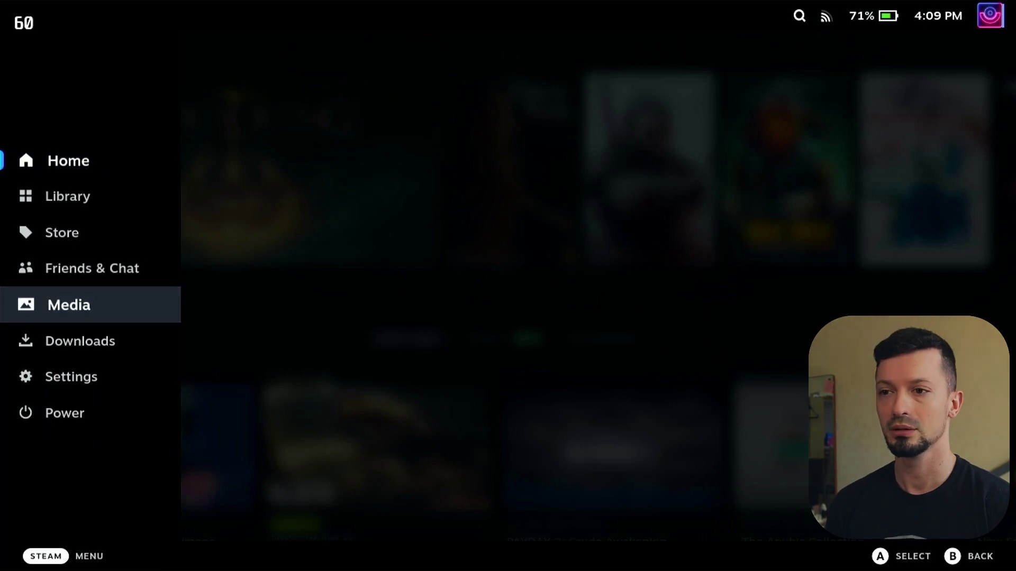
key("Down")
key("Down")
key("Down")
key("Return")
key("Down")
key("Down")
key("Down")
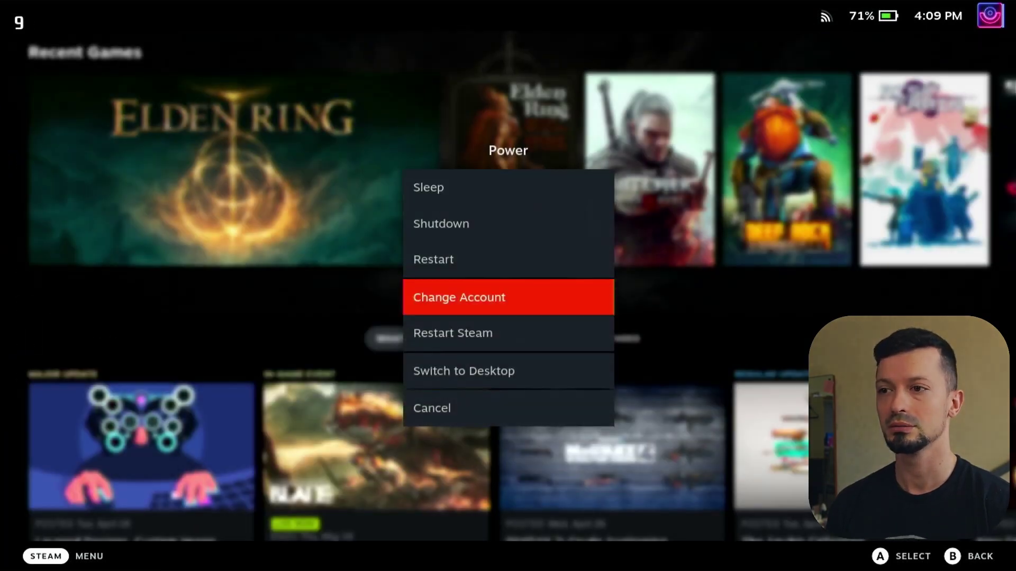
key("Down")
key("Down")
key("Return")
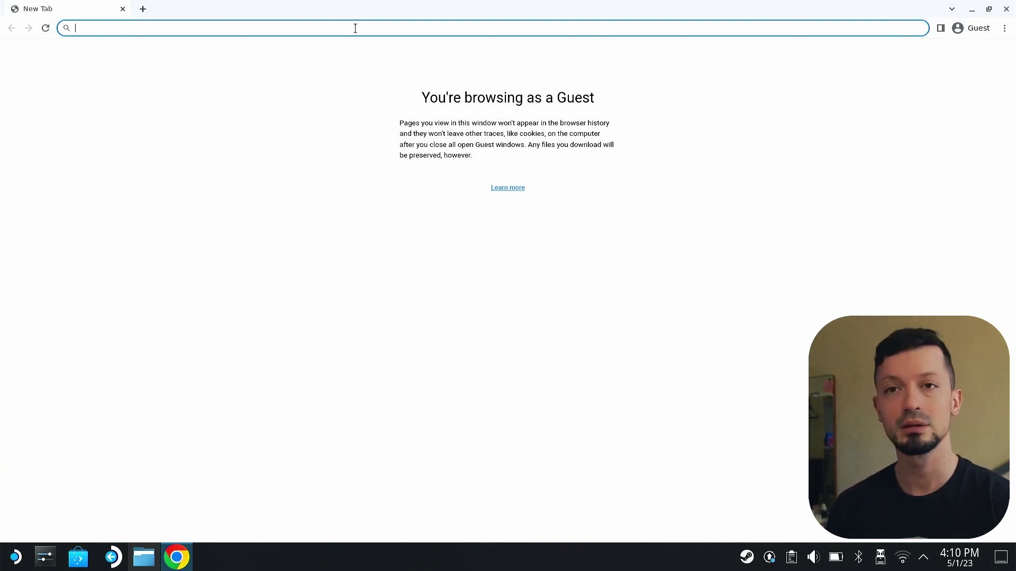
left_click(355, 28)
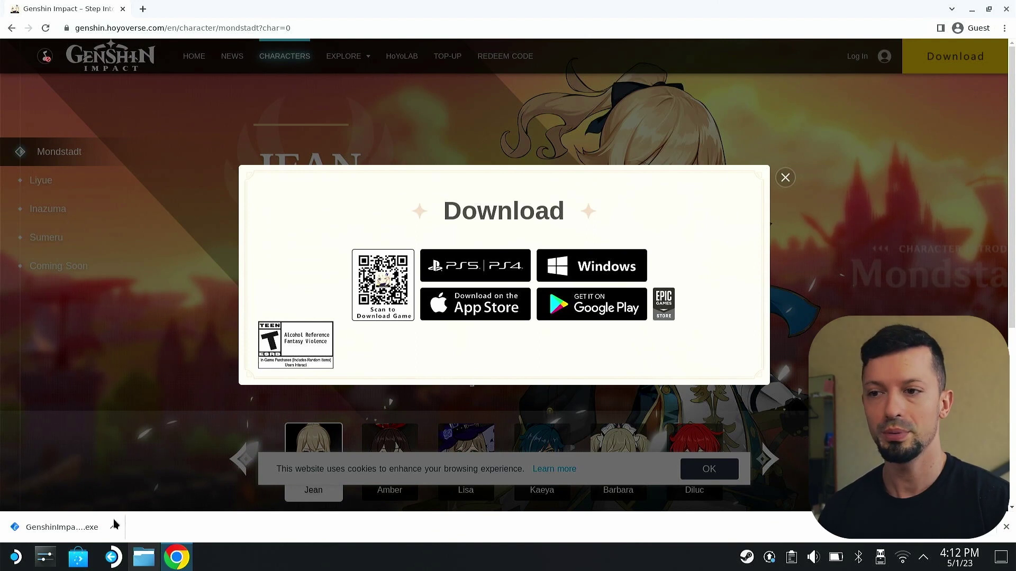
left_click(114, 528)
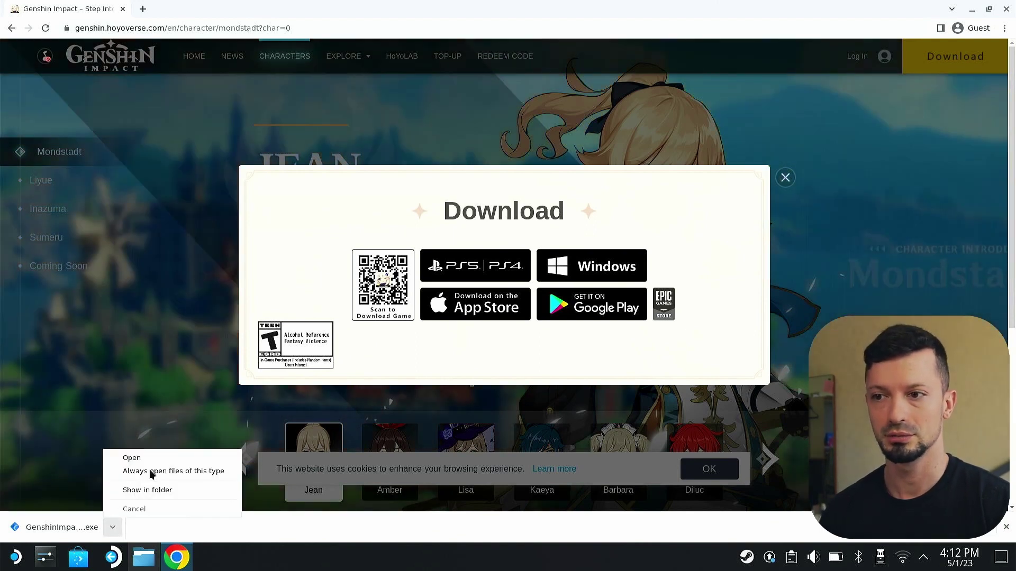
left_click(146, 490)
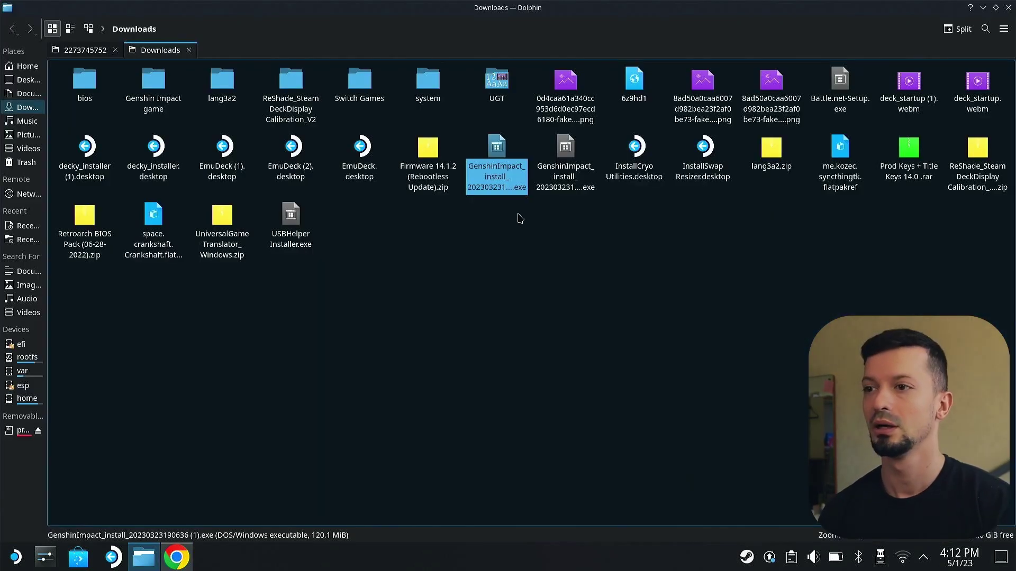
- Add the GenshinImpact installer .exe to Steam, then open the Steam Library from the tray icon
right_click(499, 174)
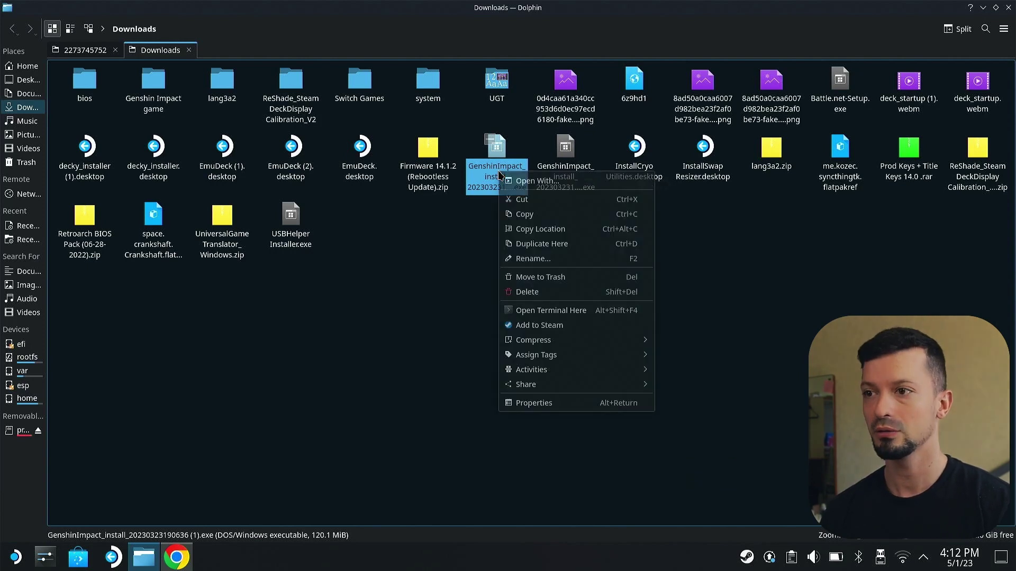
mouse_move(557, 344)
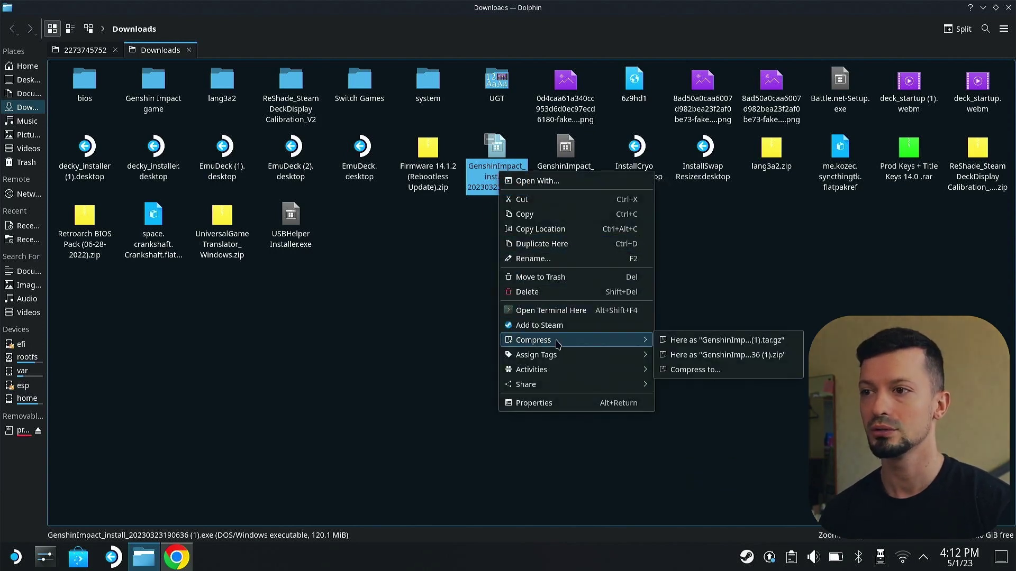
left_click(545, 326)
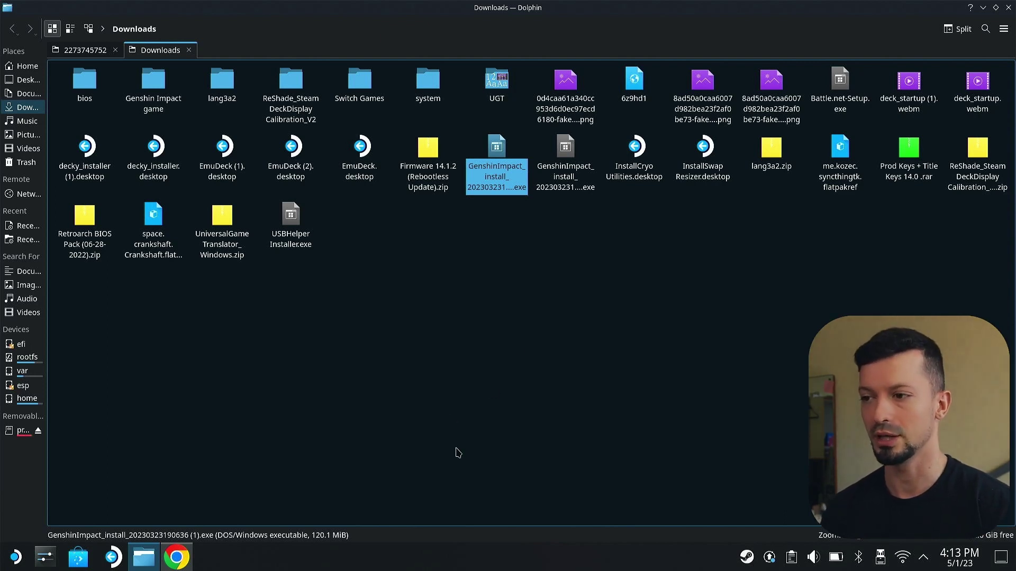
right_click(750, 560)
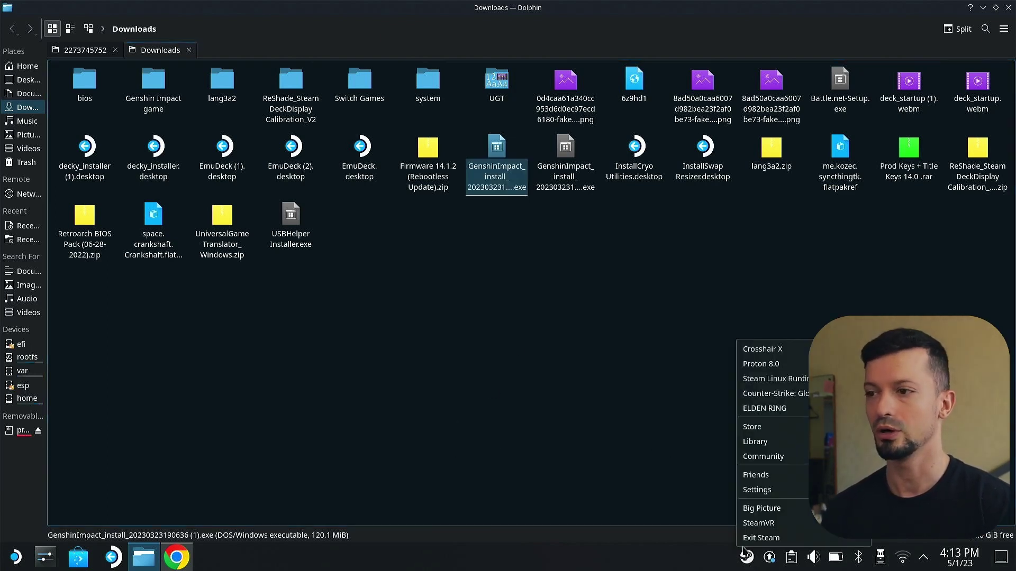
left_click(757, 442)
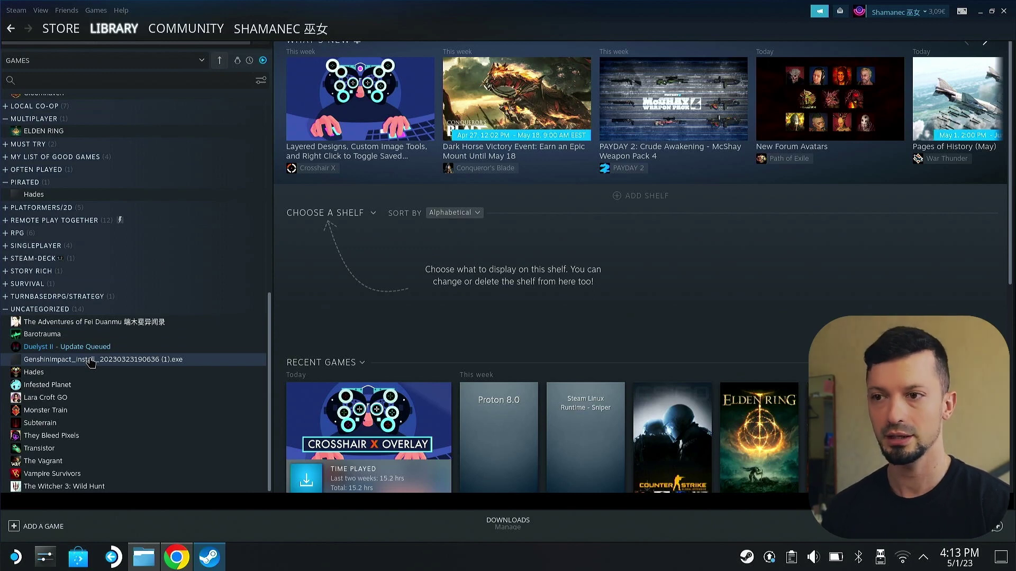
- In the installer shortcut's Compatibility properties, force Proton 8.0-1 as the compatibility tool
right_click(91, 362)
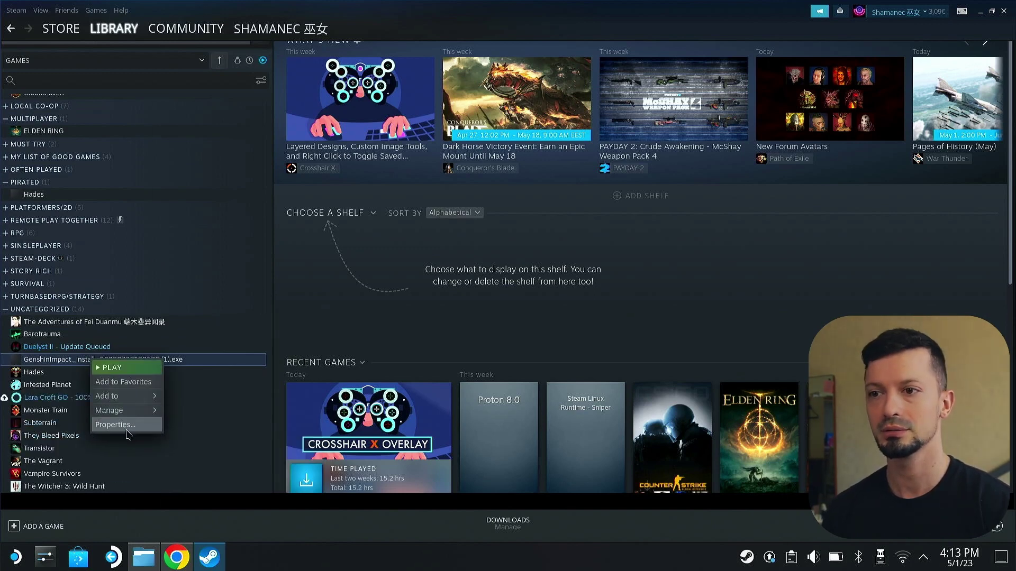
left_click(127, 431)
left_click(341, 200)
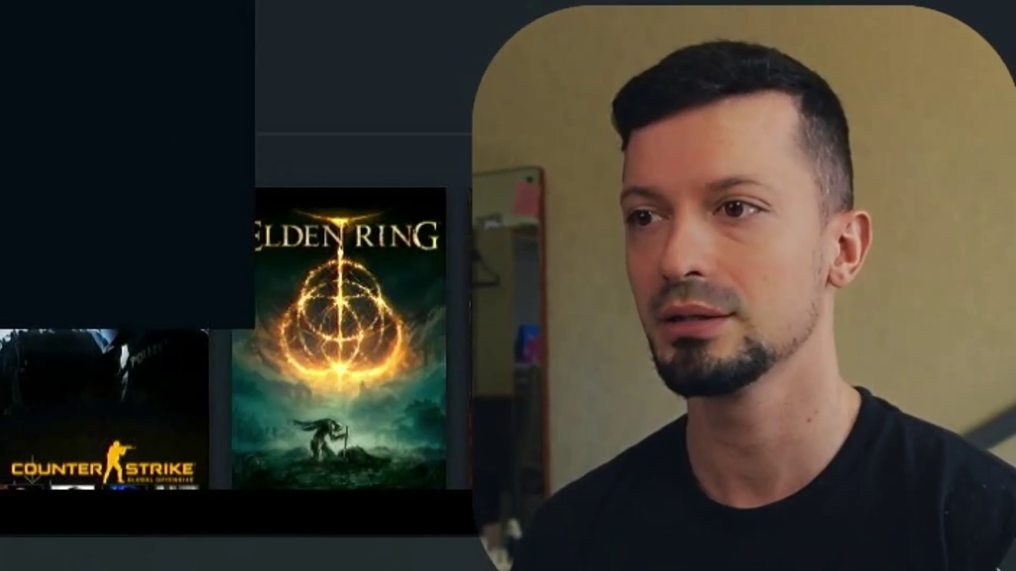
left_click(410, 169)
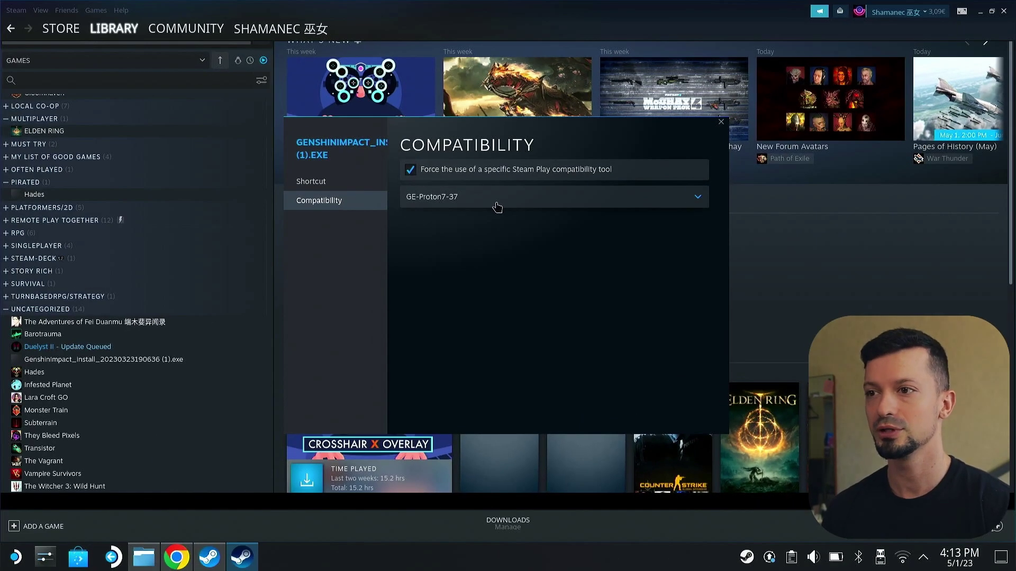
left_click(497, 206)
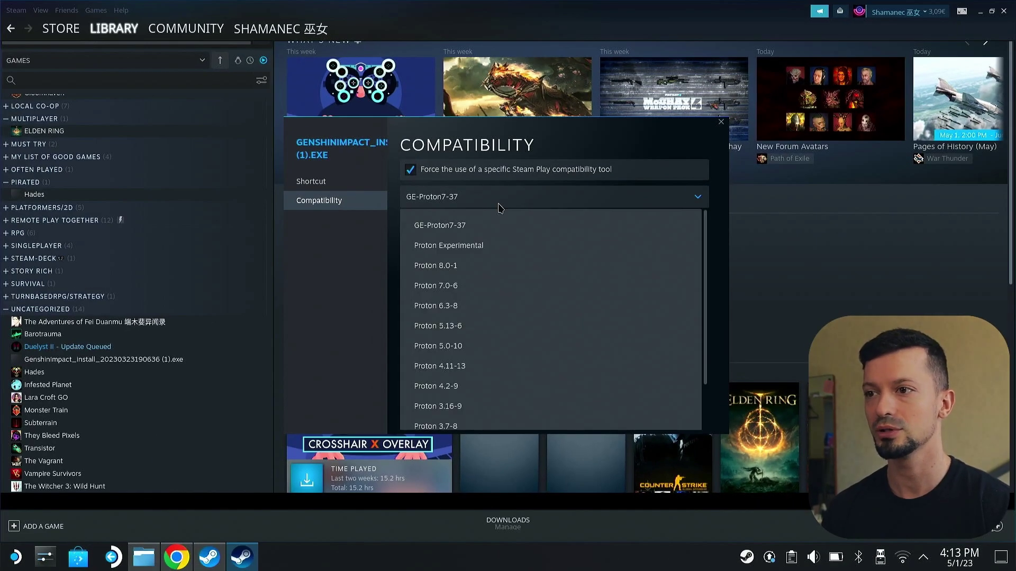
scroll(469, 241, "up", 1)
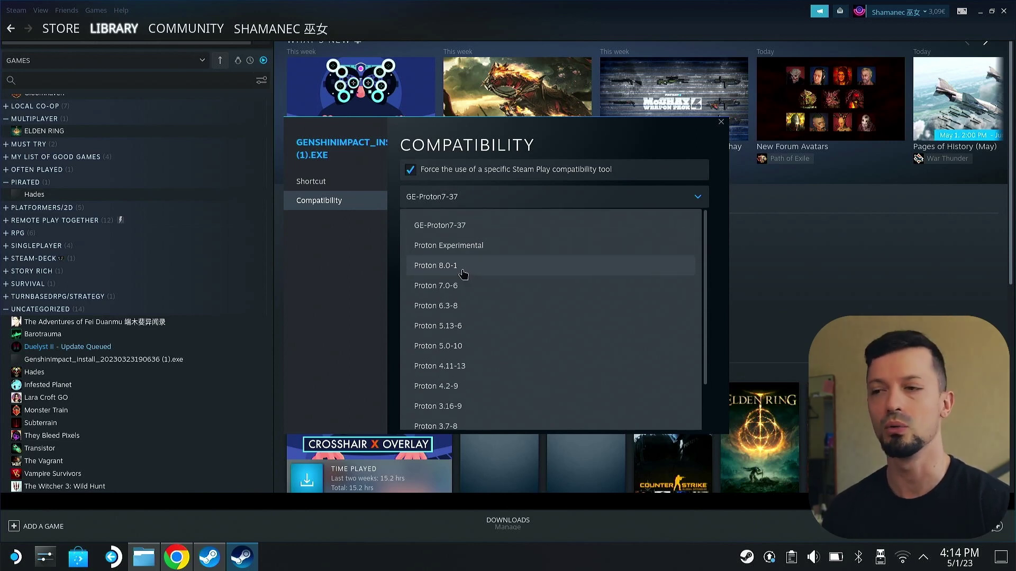
left_click(464, 272)
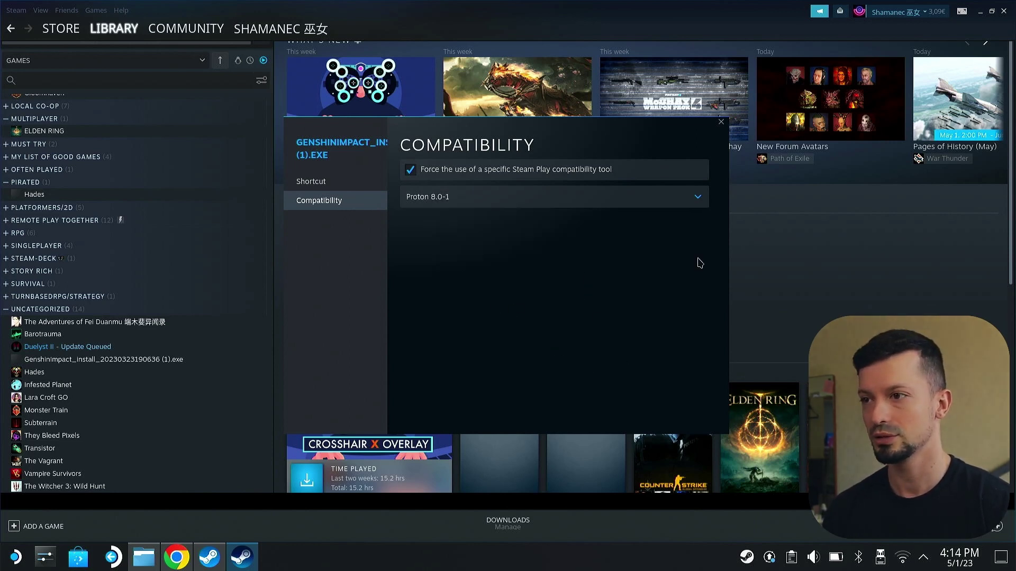
left_click(721, 123)
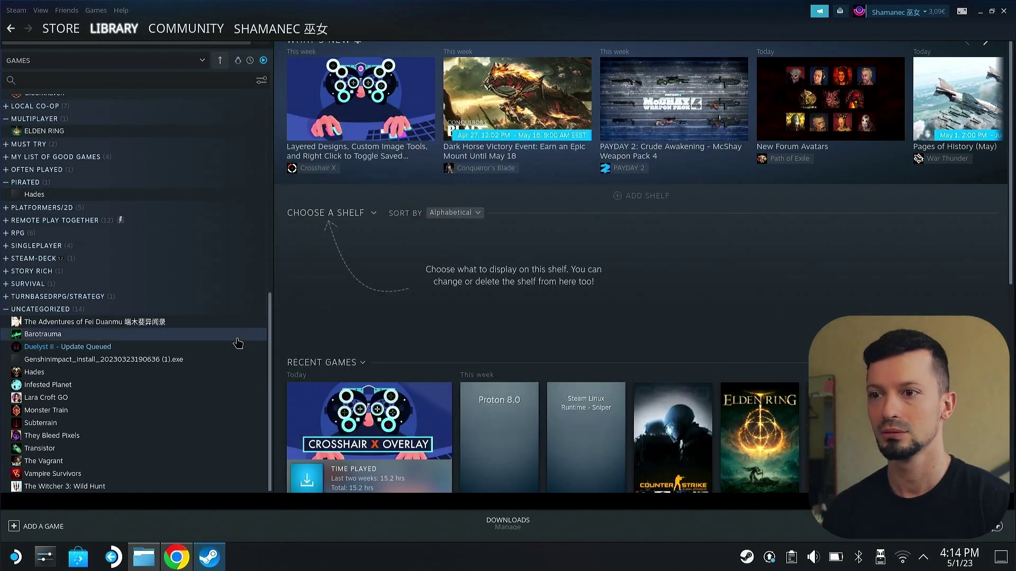
- Launch the installer shortcut, accept the terms of service and start installing Genshin Impact
left_click(160, 360)
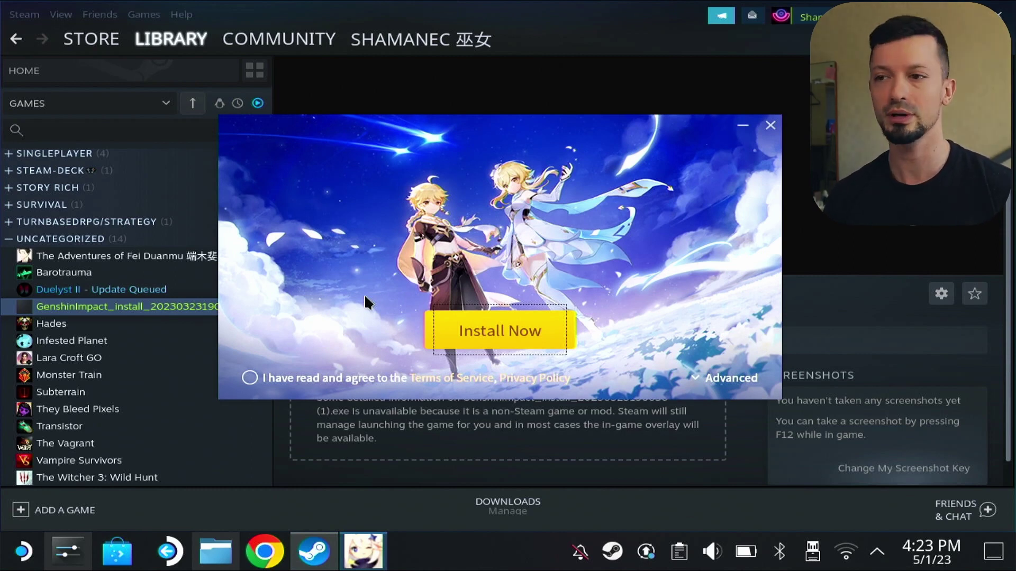
left_click(268, 371)
left_click(500, 329)
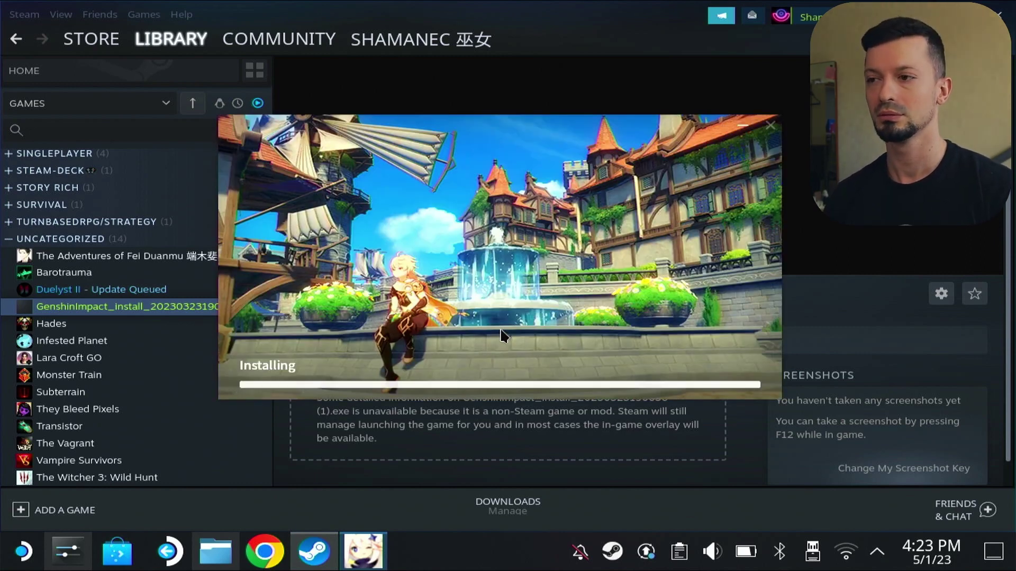
- Accept and install the Visual C++ redistributable, then close the finished Genshin installer
left_click(334, 349)
left_click(590, 374)
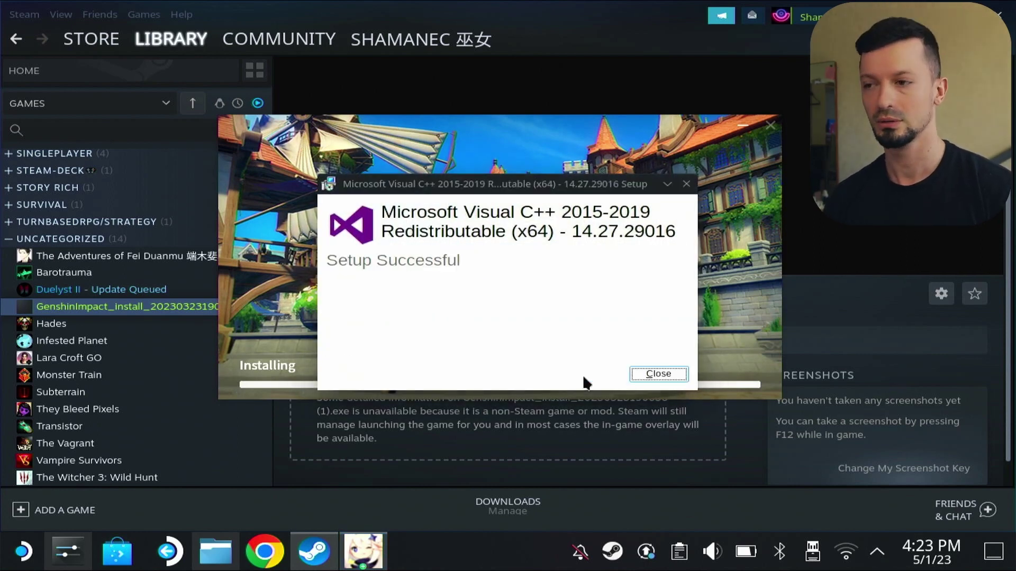
left_click(637, 367)
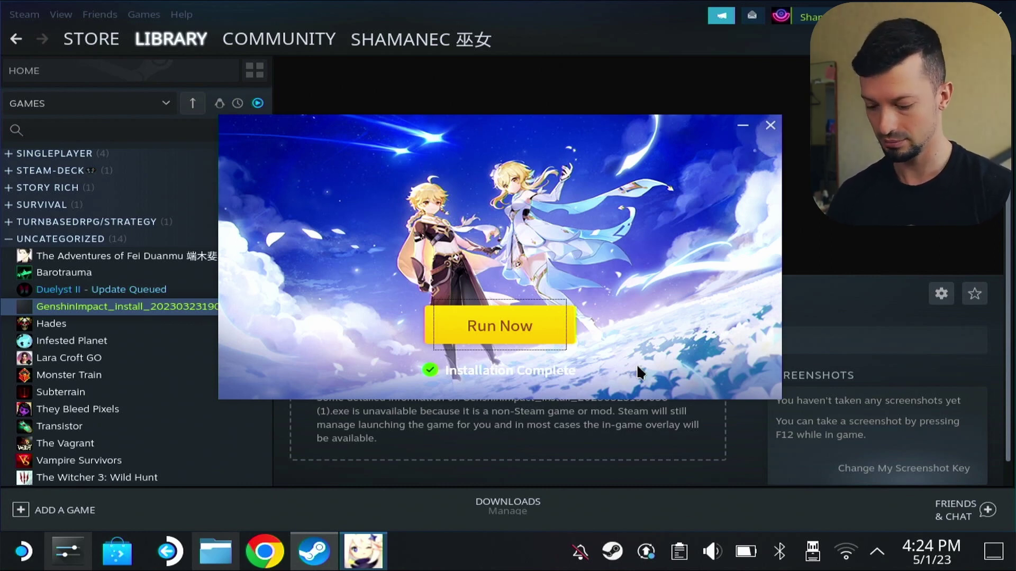
left_click(770, 125)
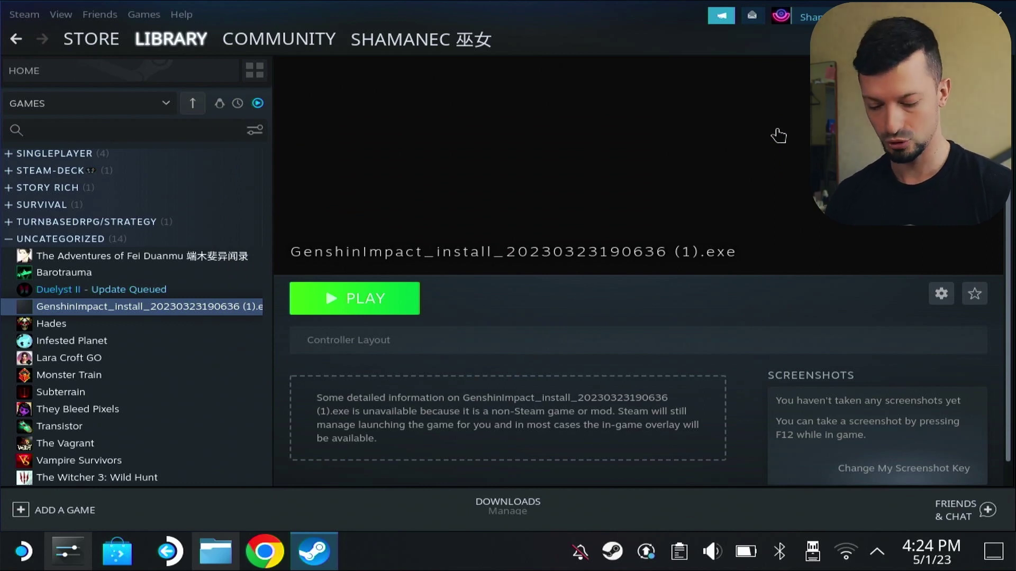
- Remove the Genshin installer non-Steam shortcut from the library via Manage
right_click(84, 307)
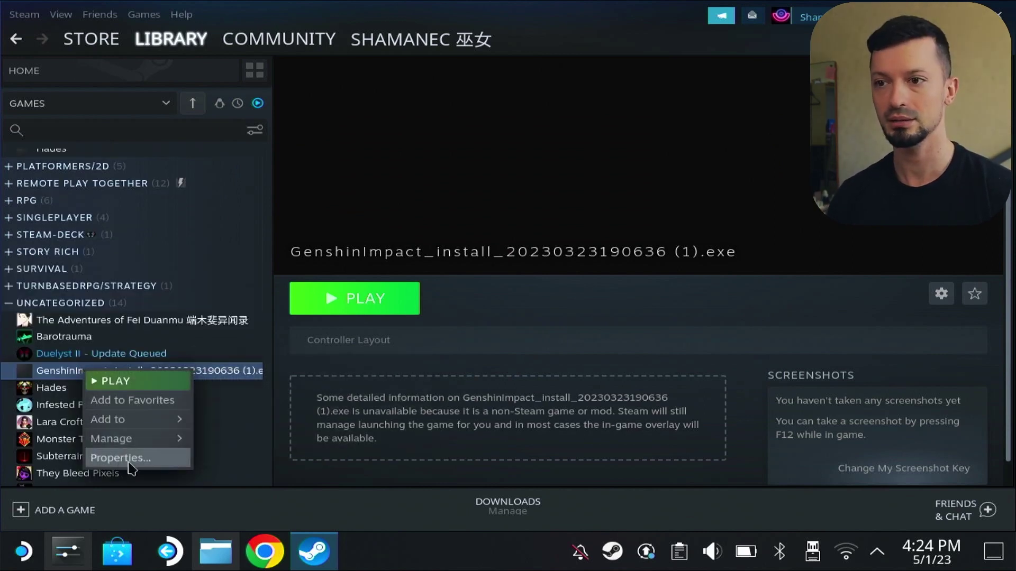
mouse_move(145, 438)
left_click(247, 437)
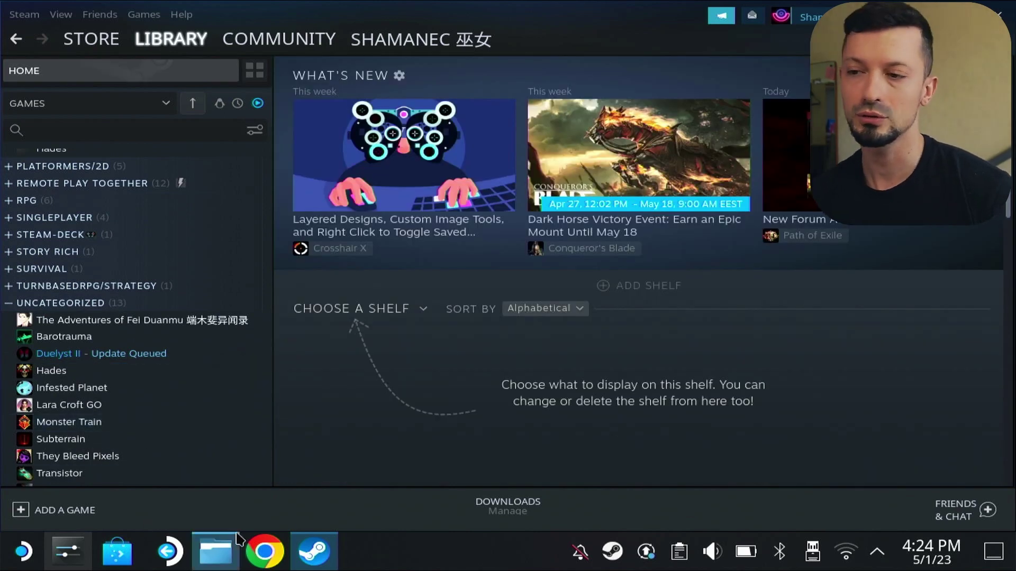
mouse_move(237, 534)
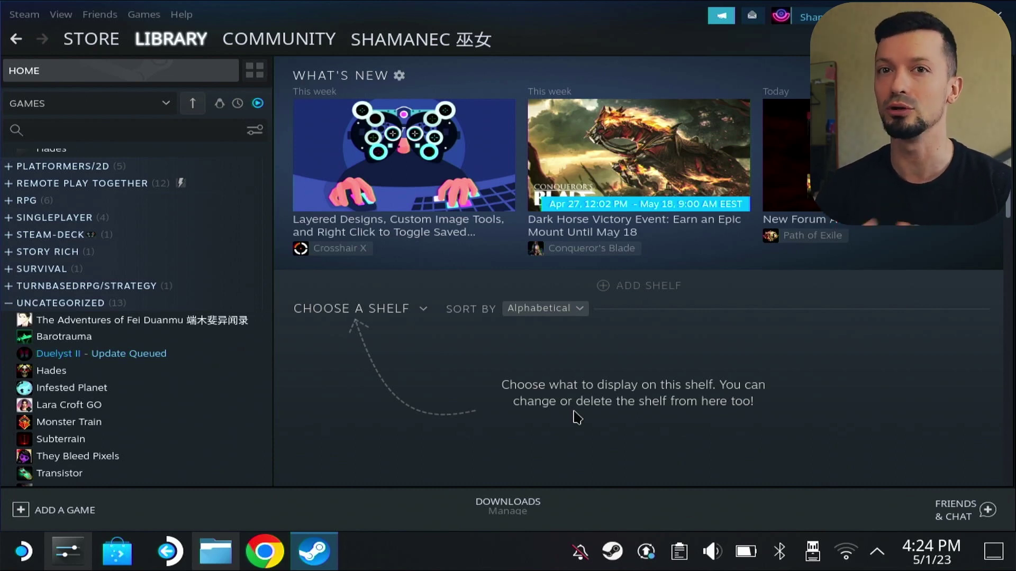
left_click(228, 551)
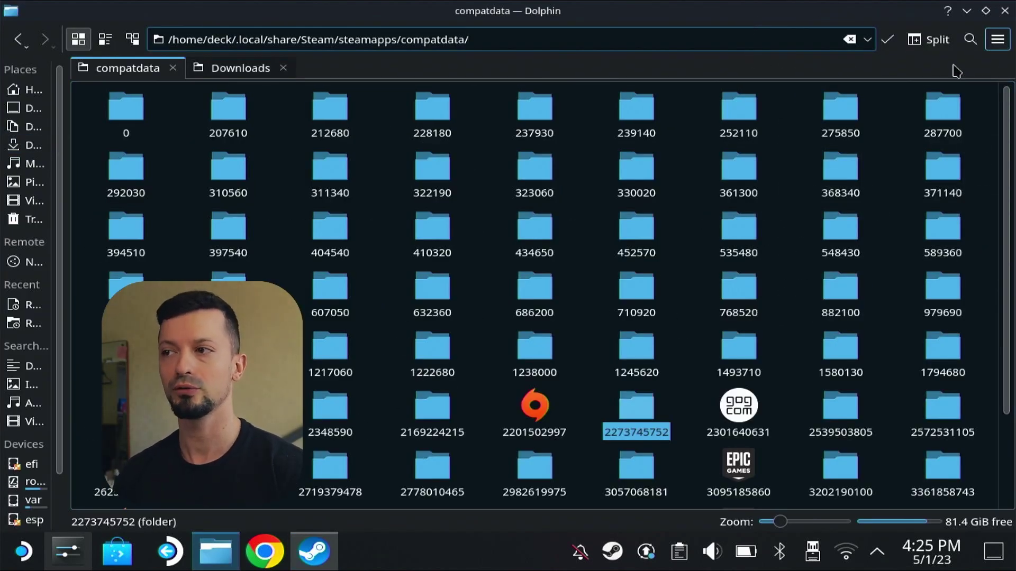
left_click(997, 45)
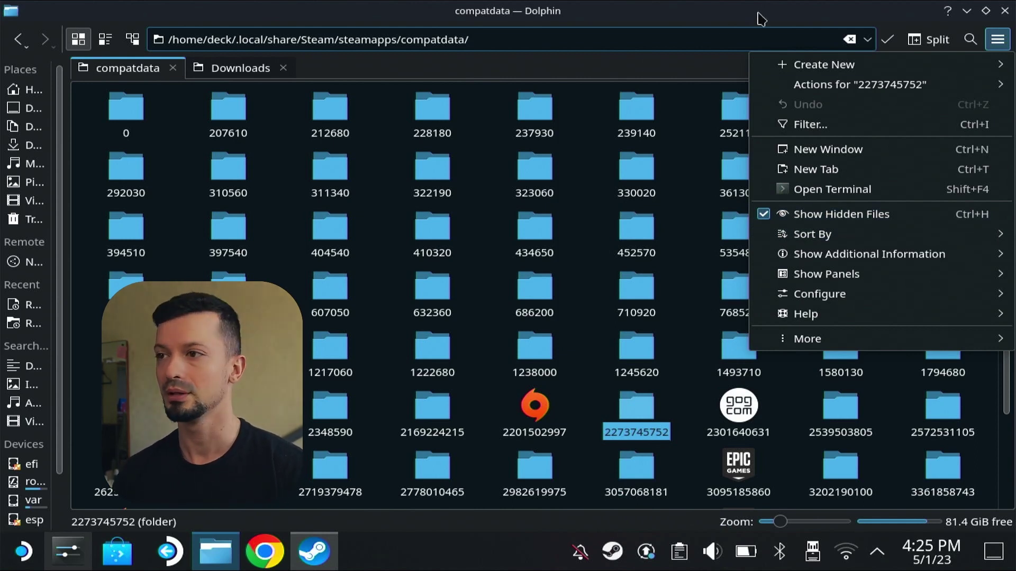
left_click(141, 74)
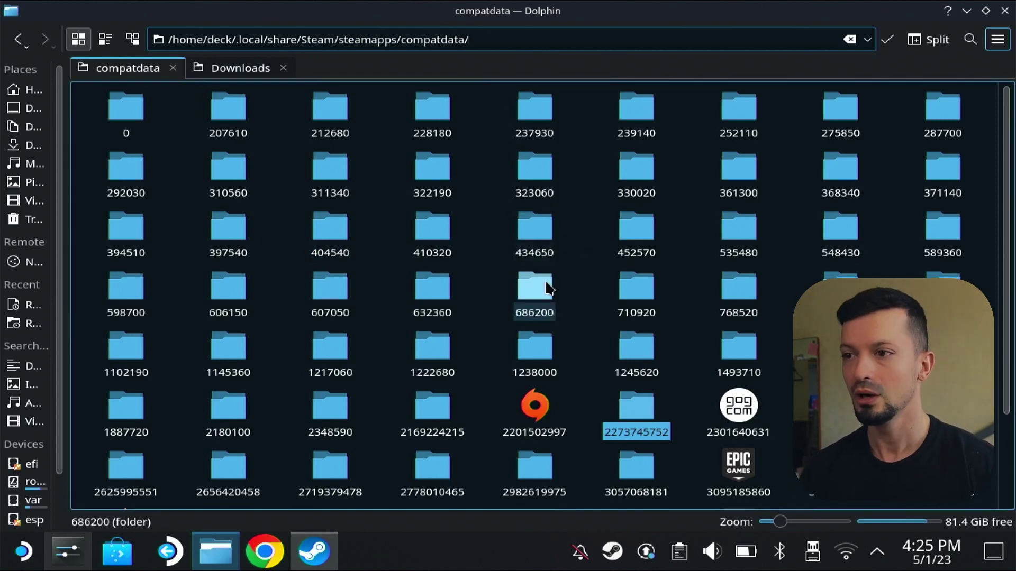
scroll(519, 258, "down", 2)
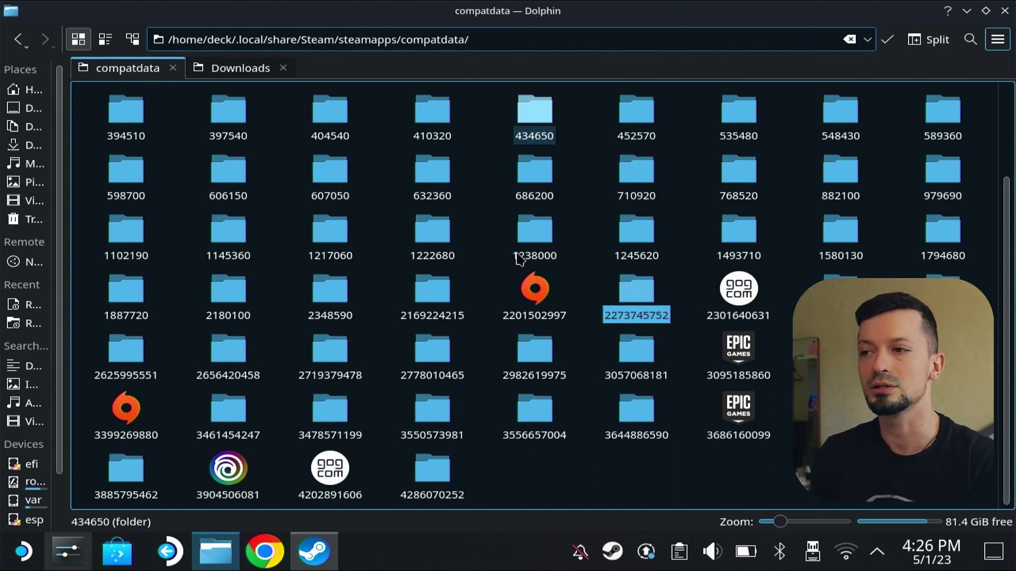
left_click(432, 281)
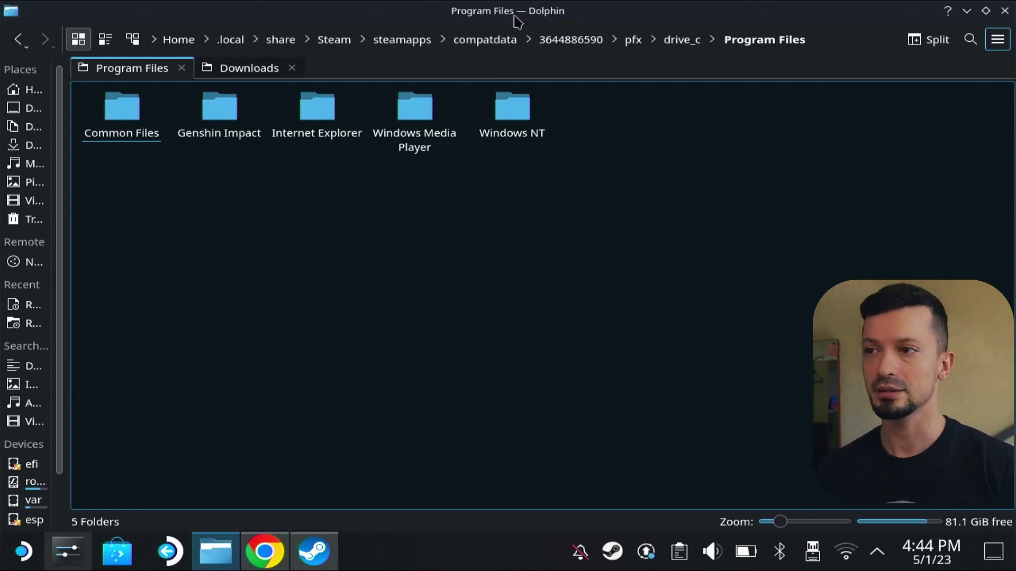
left_click(557, 42)
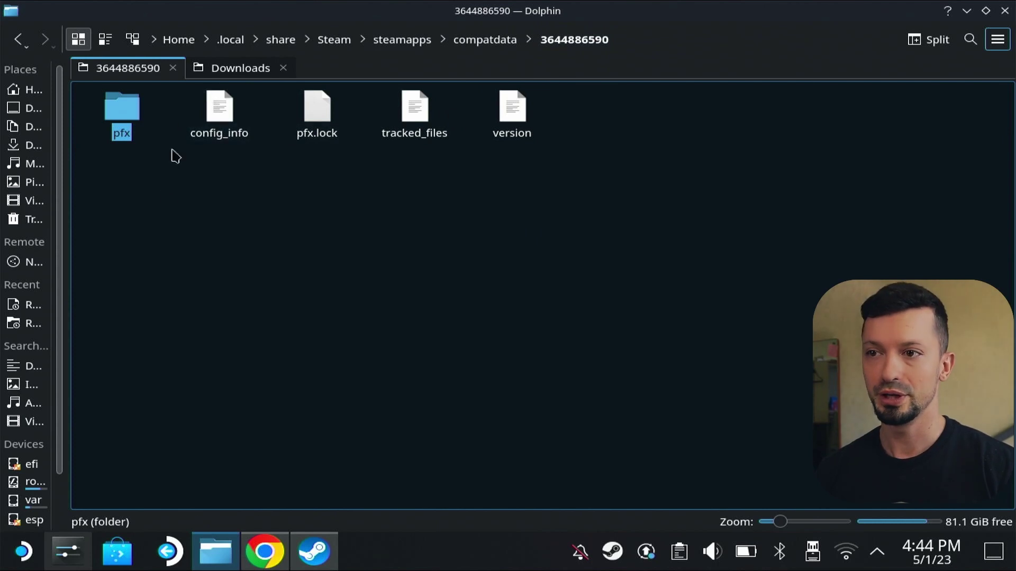
left_click(115, 107)
double_click(122, 112)
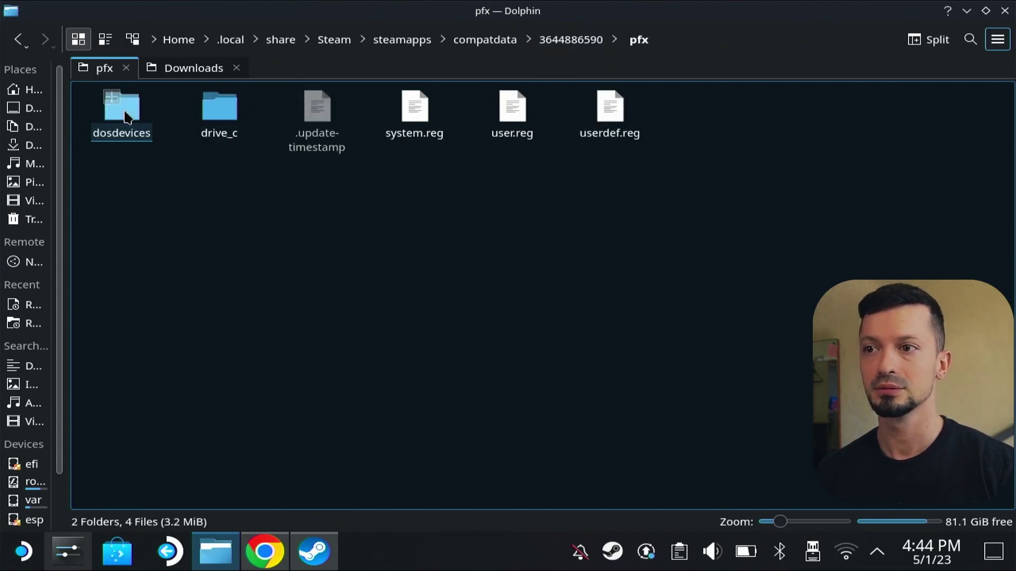
double_click(231, 132)
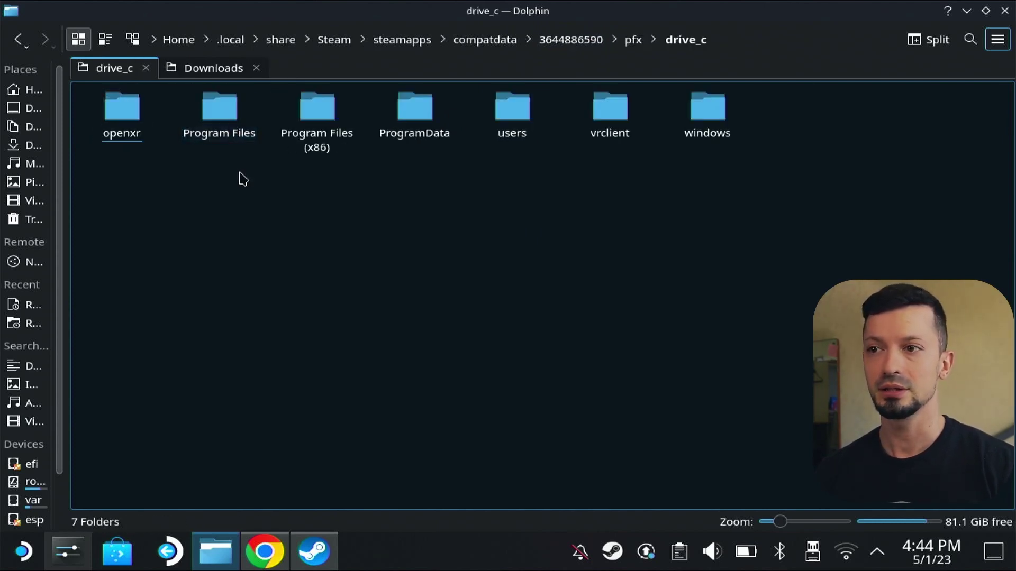
double_click(220, 137)
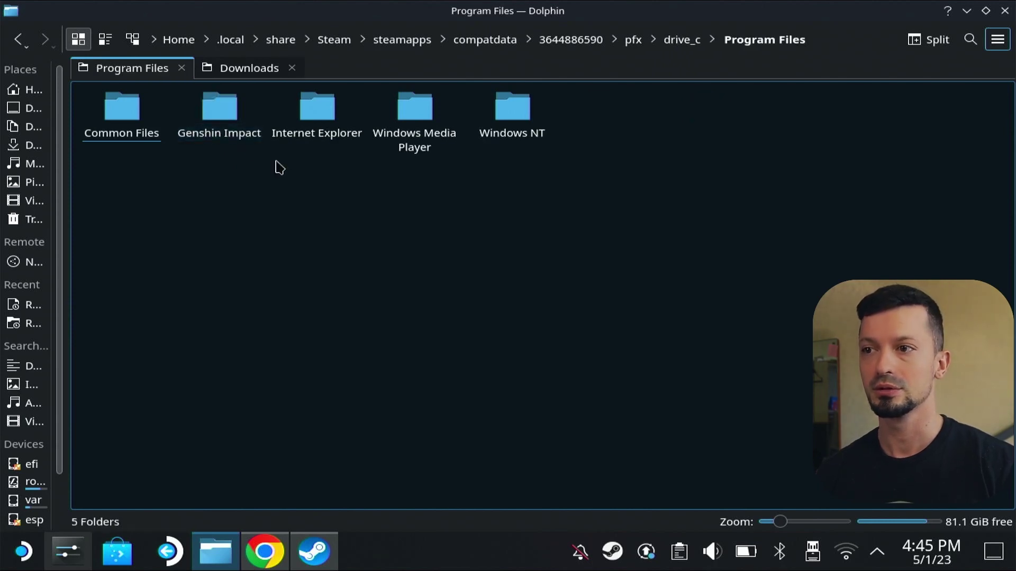
left_click(675, 42)
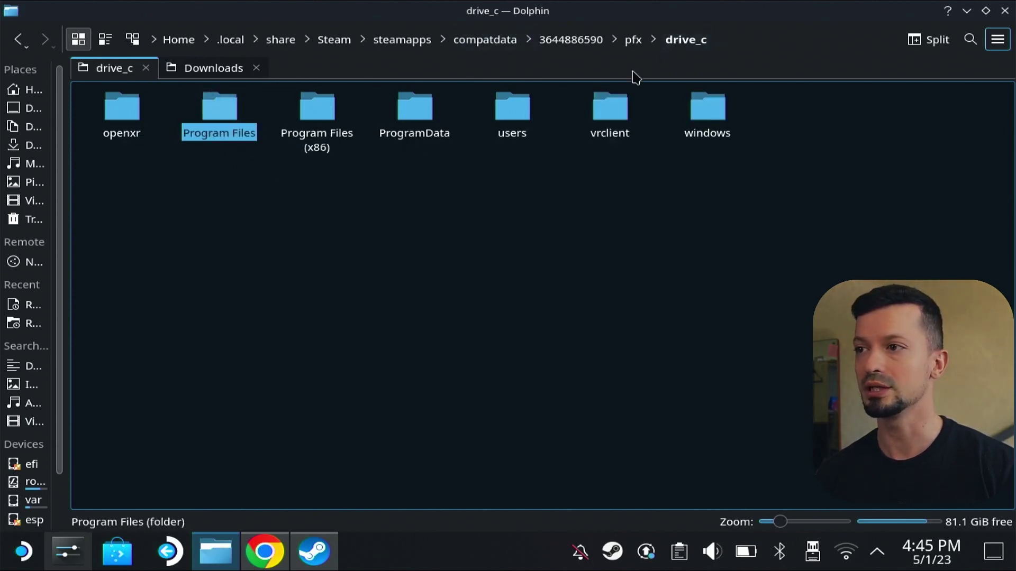
double_click(317, 144)
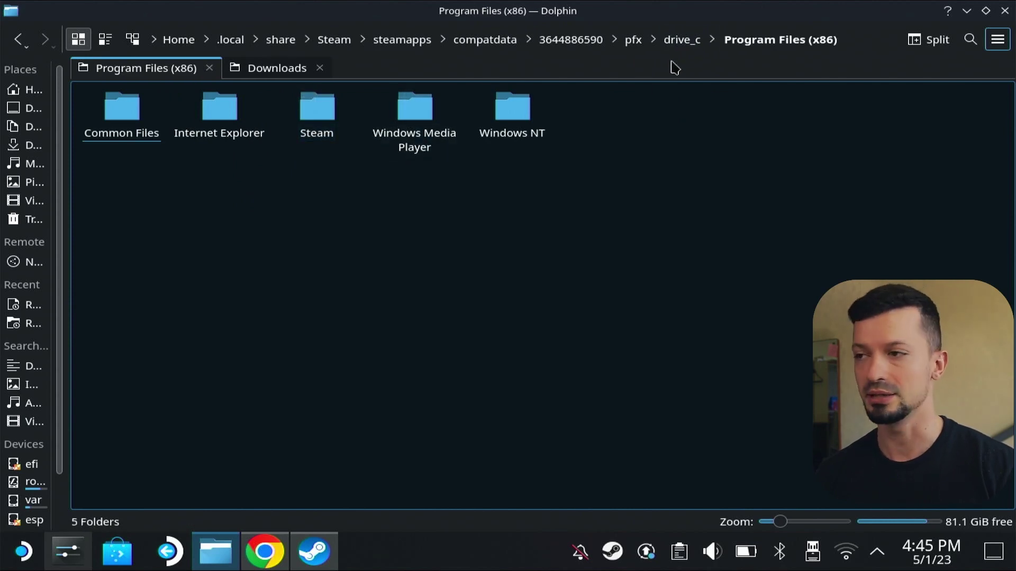
left_click(686, 55)
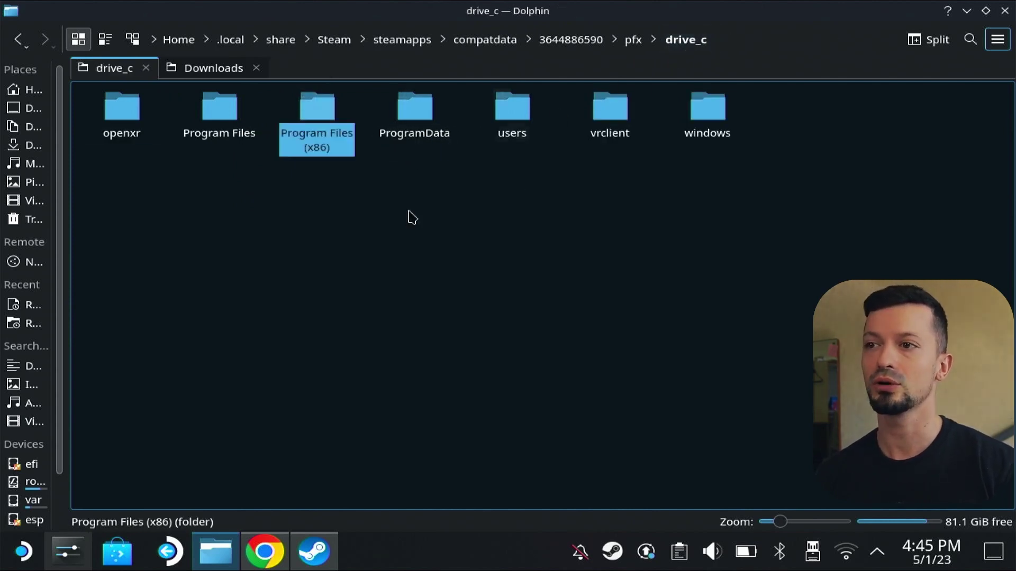
double_click(224, 137)
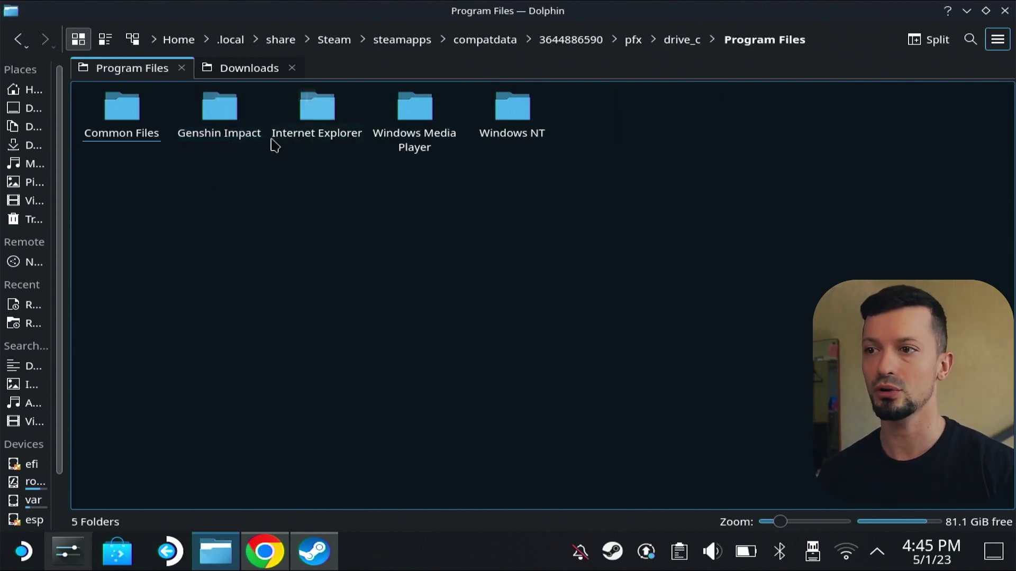
double_click(218, 137)
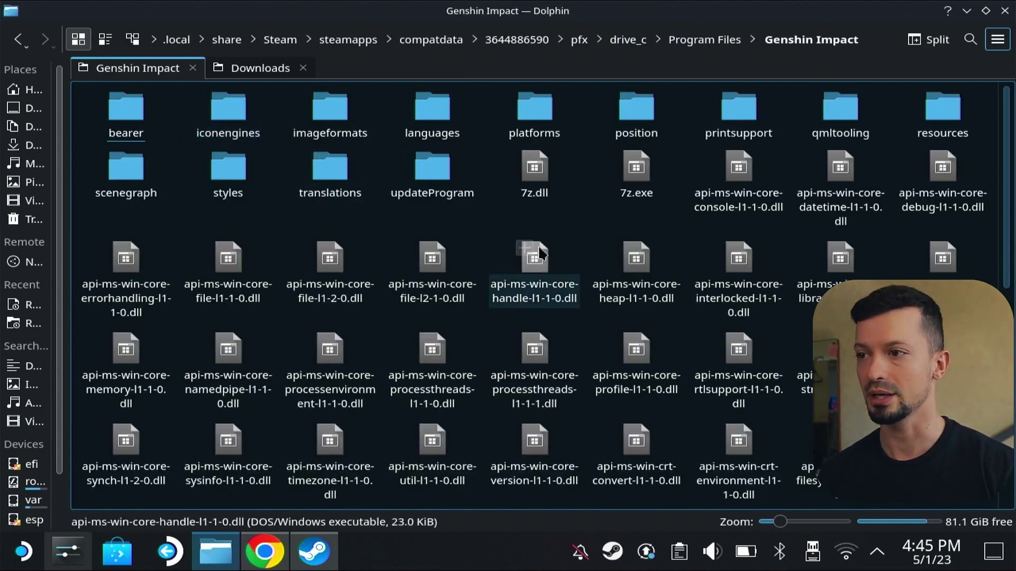
- Add launcher.exe from the Genshin Impact folder to the Steam library
scroll(690, 265, "down", 3)
scroll(688, 262, "down", 7)
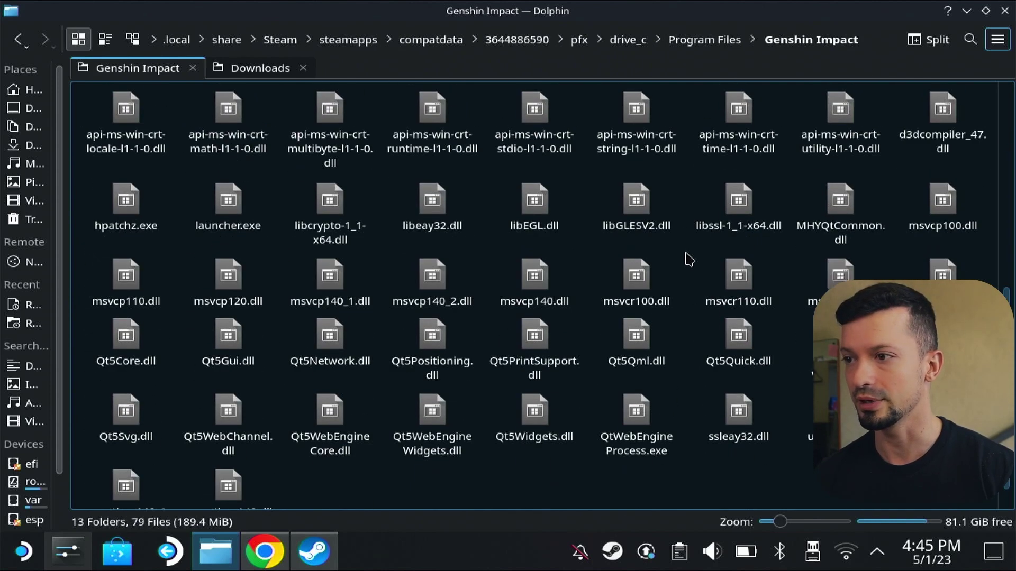
scroll(684, 260, "up", 10)
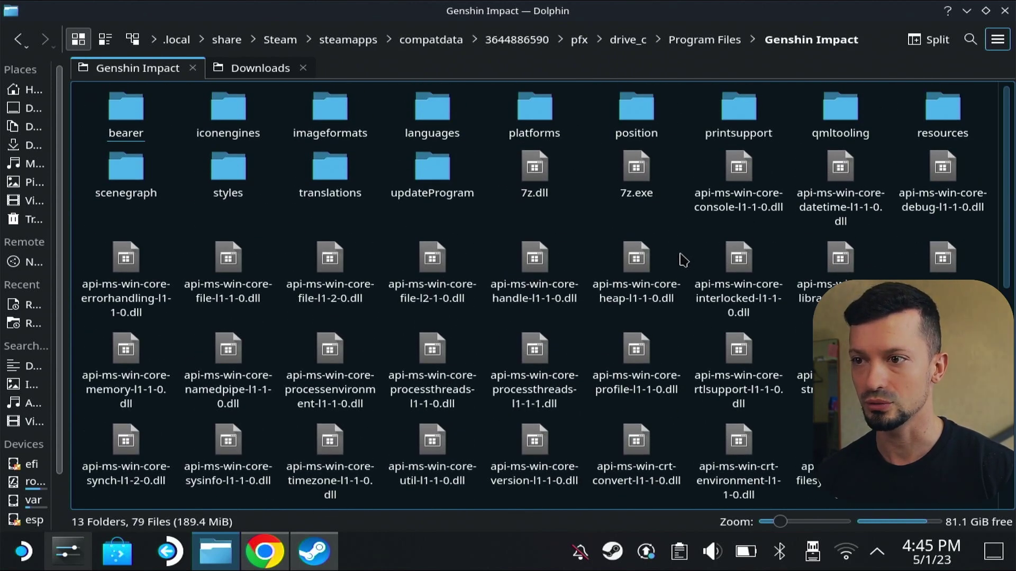
scroll(473, 238, "down", 6)
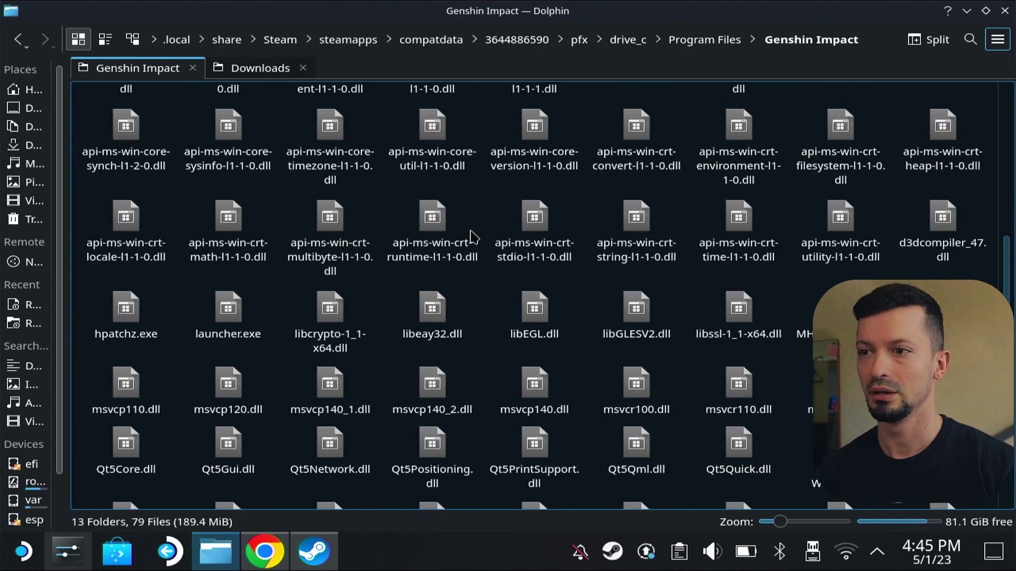
left_click(227, 325)
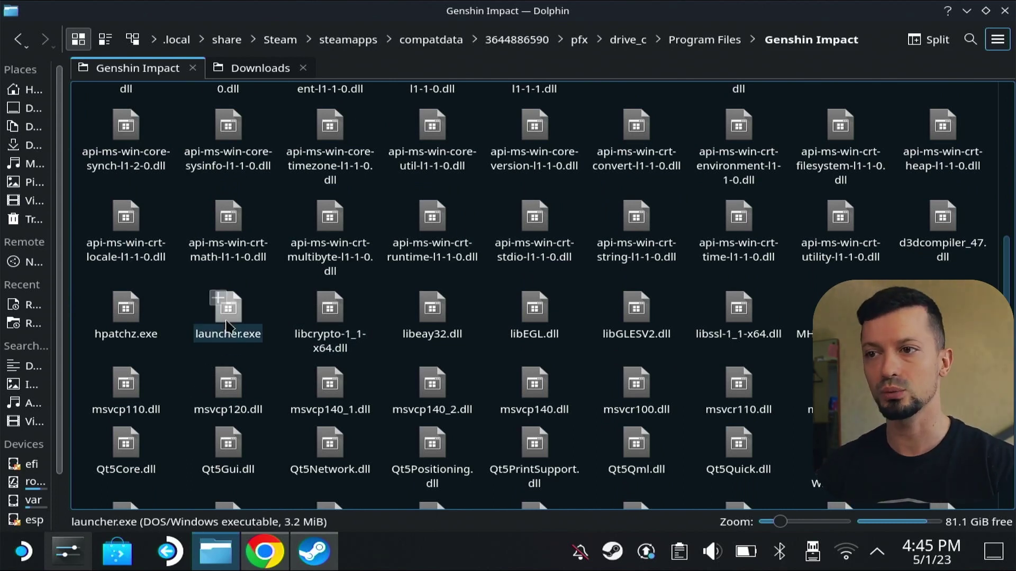
left_click(212, 341)
left_click(229, 315)
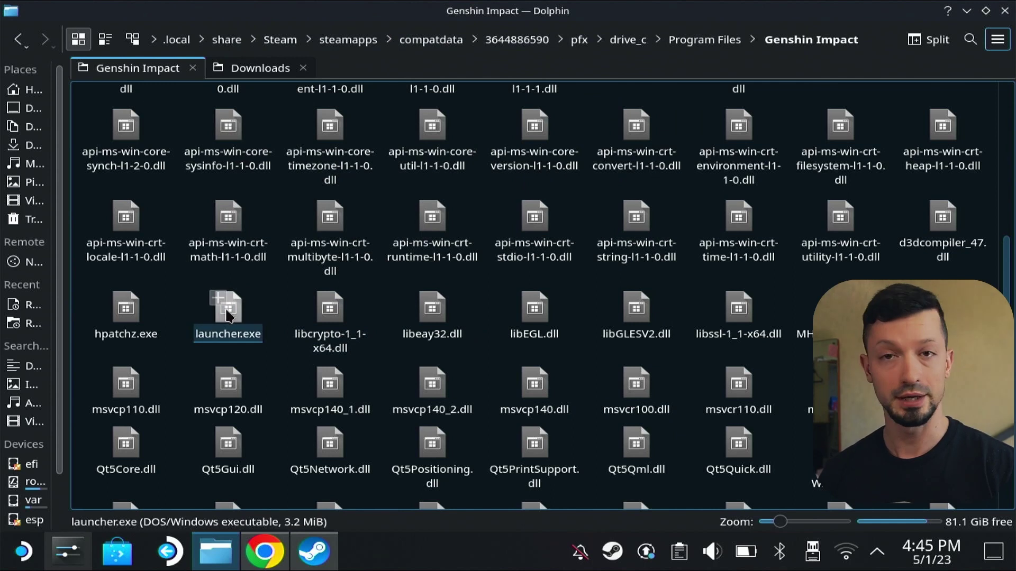
right_click(227, 316)
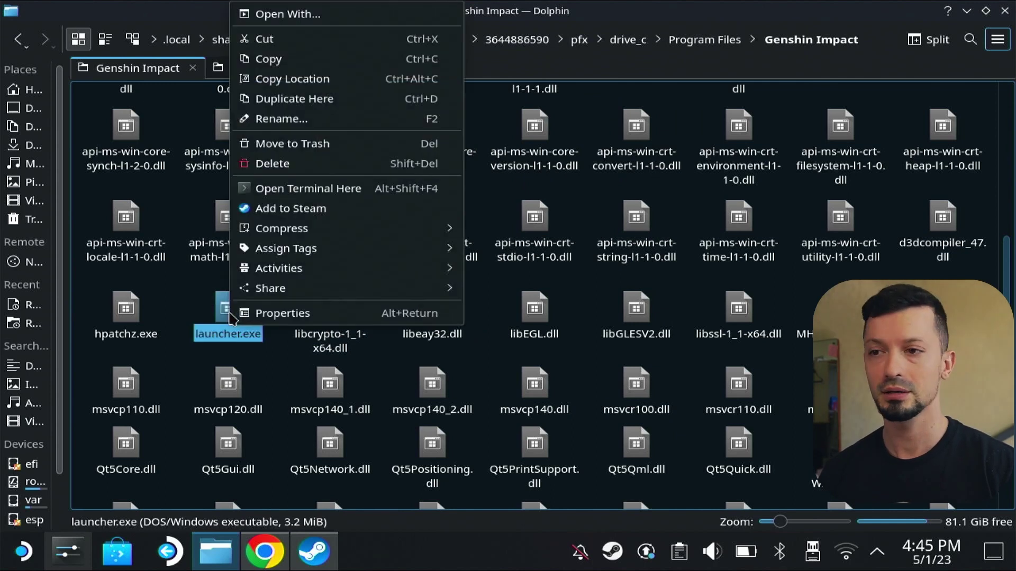
left_click(294, 209)
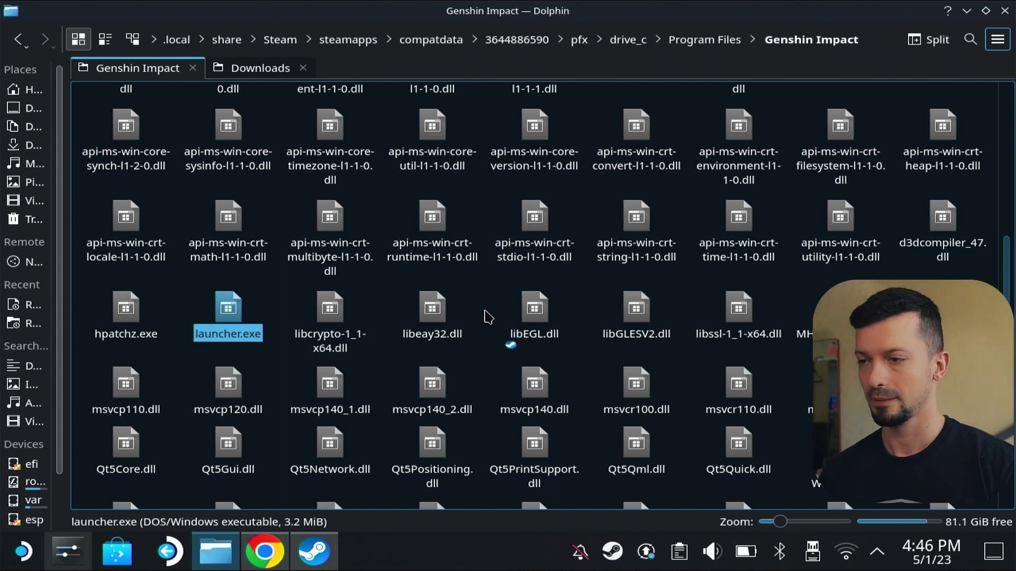
- Force Proton 8.0-1 on the launcher.exe shortcut, then open its library page
left_click(314, 552)
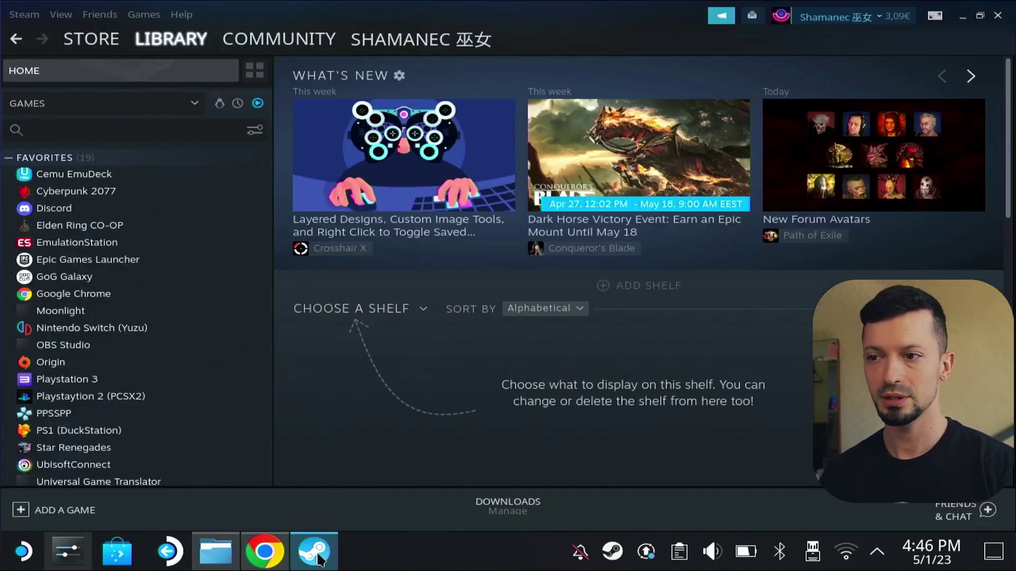
scroll(126, 299, "down", 15)
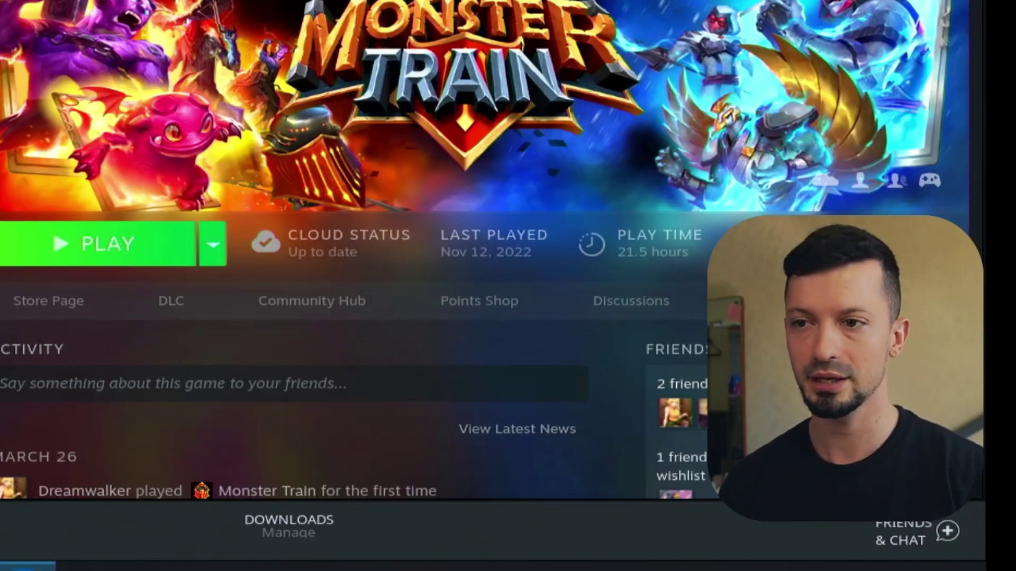
right_click(74, 374)
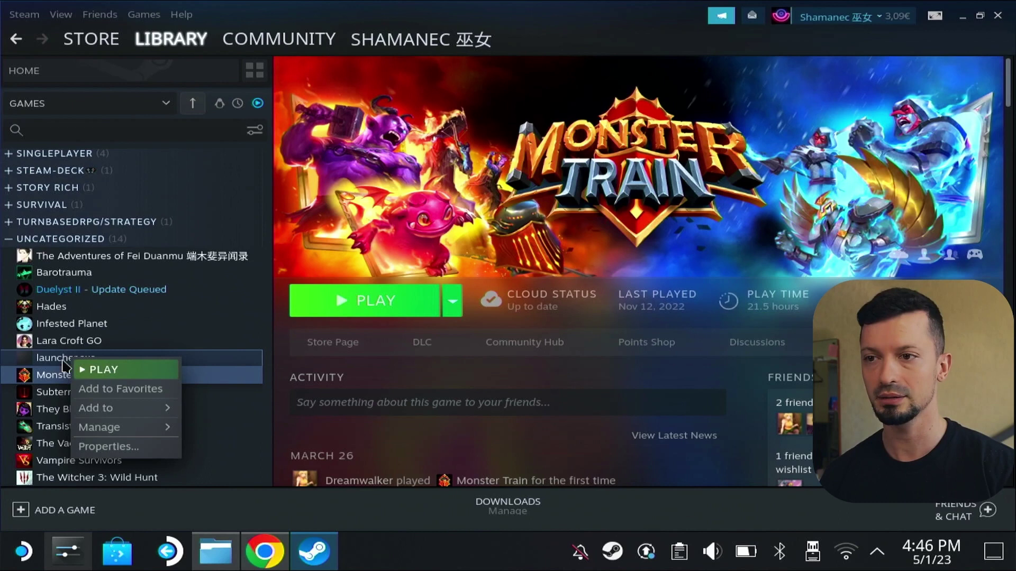
left_click(130, 453)
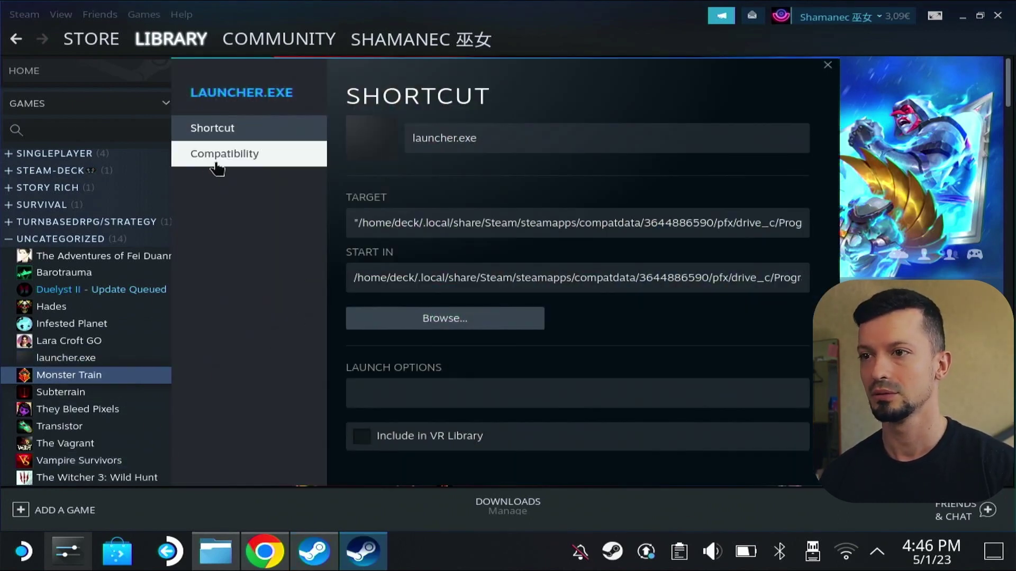
left_click(222, 168)
left_click(361, 129)
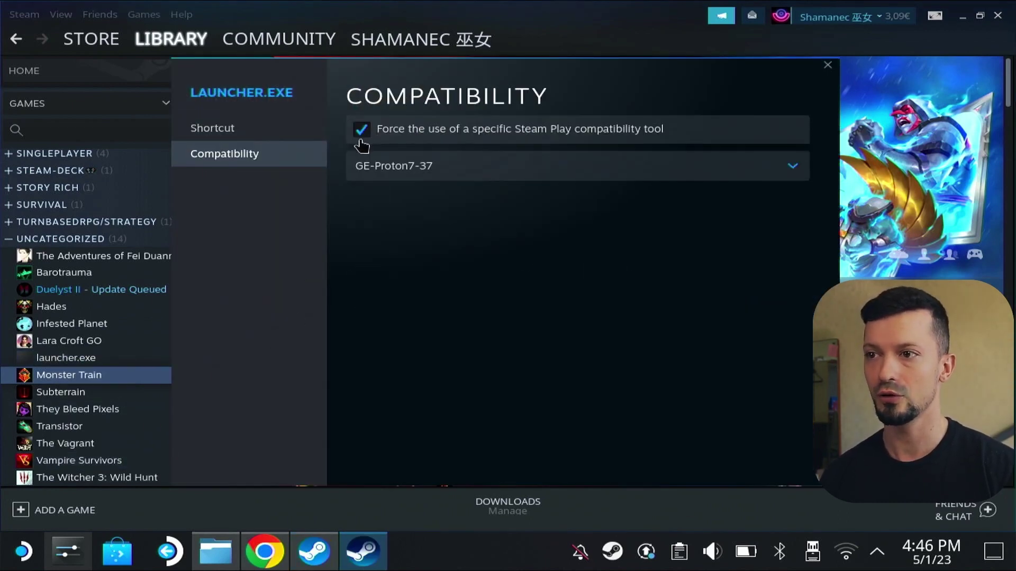
left_click(428, 169)
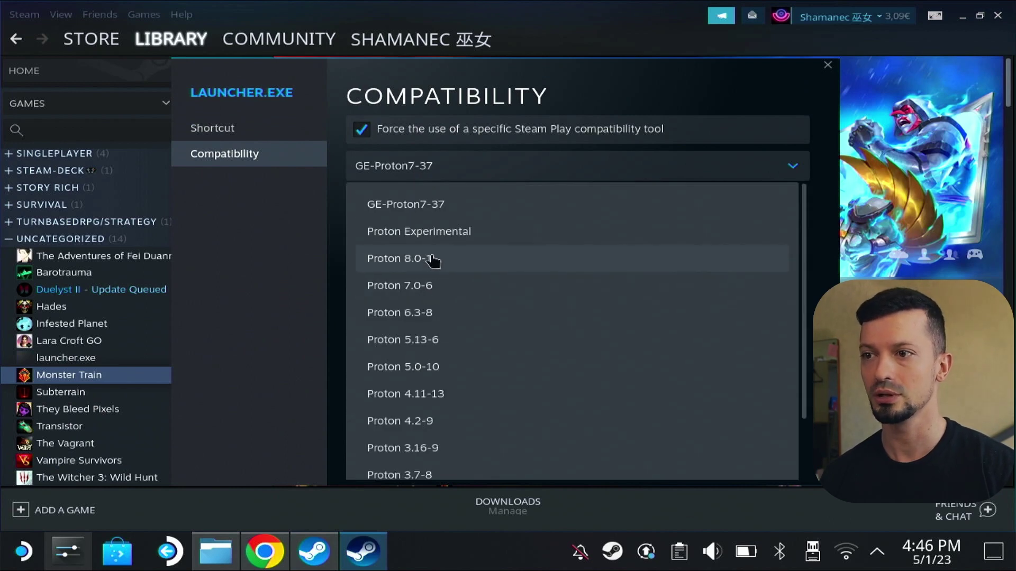
left_click(426, 259)
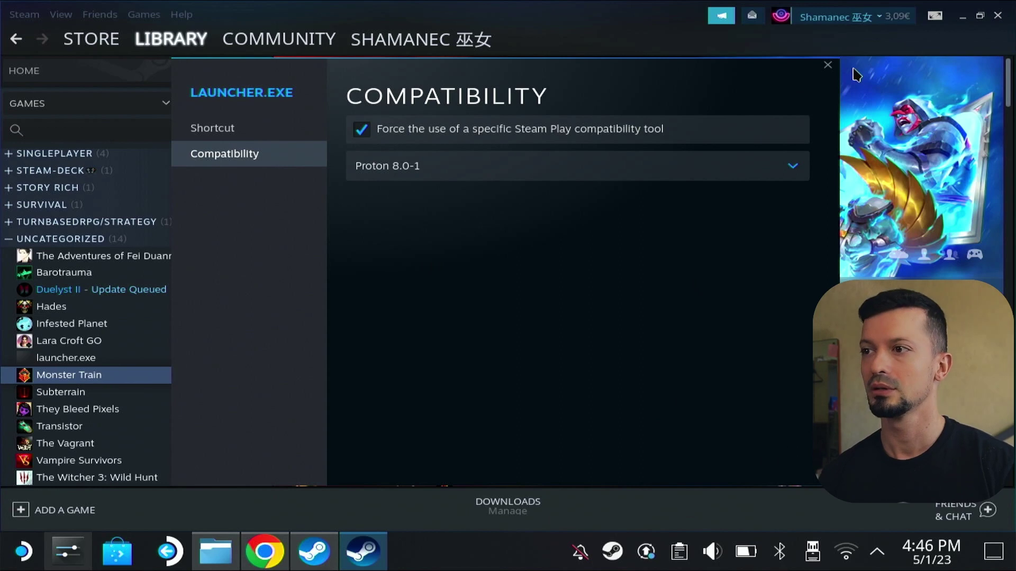
left_click(827, 65)
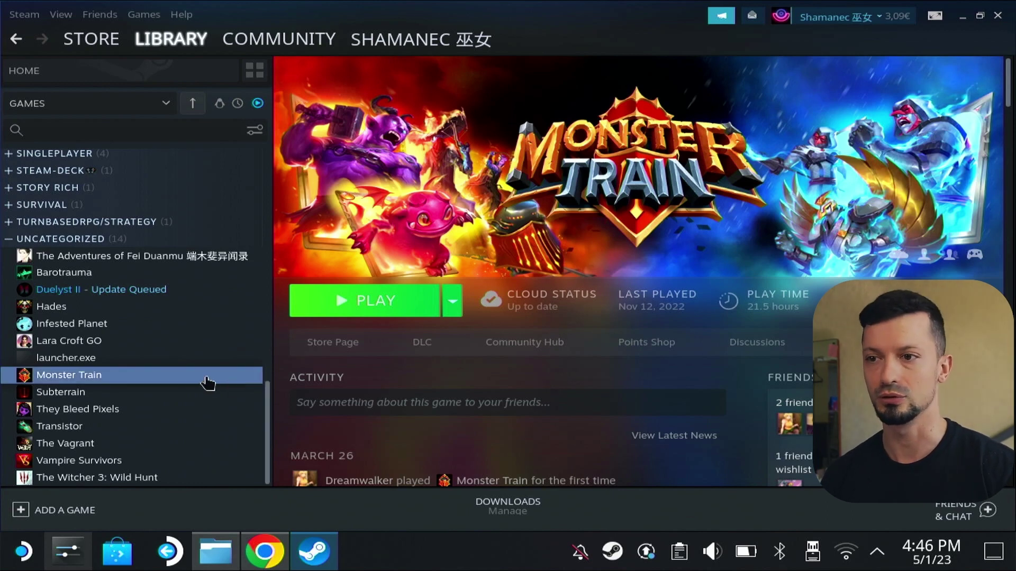
left_click(169, 363)
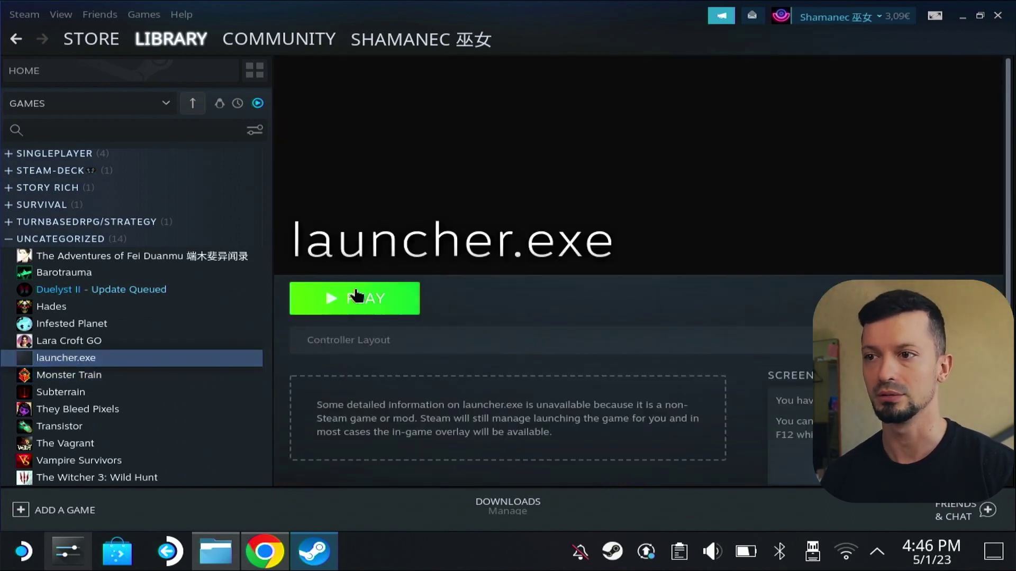
- Run launcher.exe, choose Get Game, dismiss the insufficient-space note, and choose Change for the install path
left_click(344, 305)
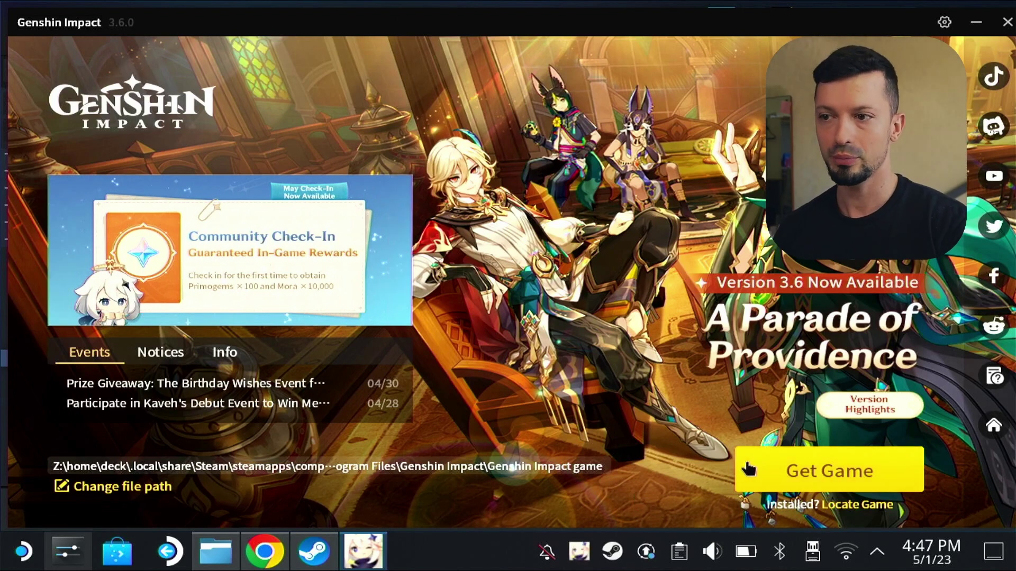
left_click(859, 473)
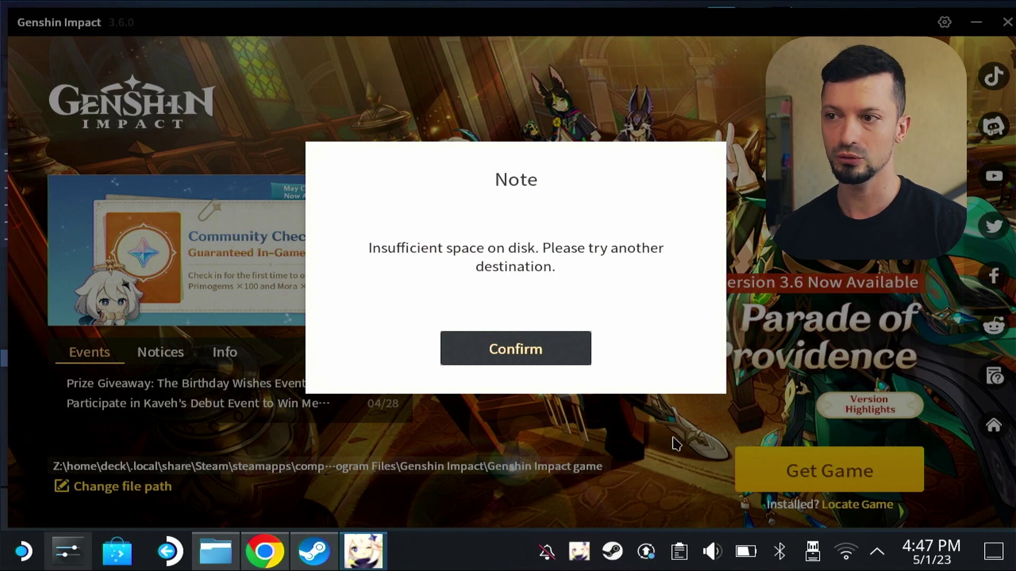
left_click(518, 350)
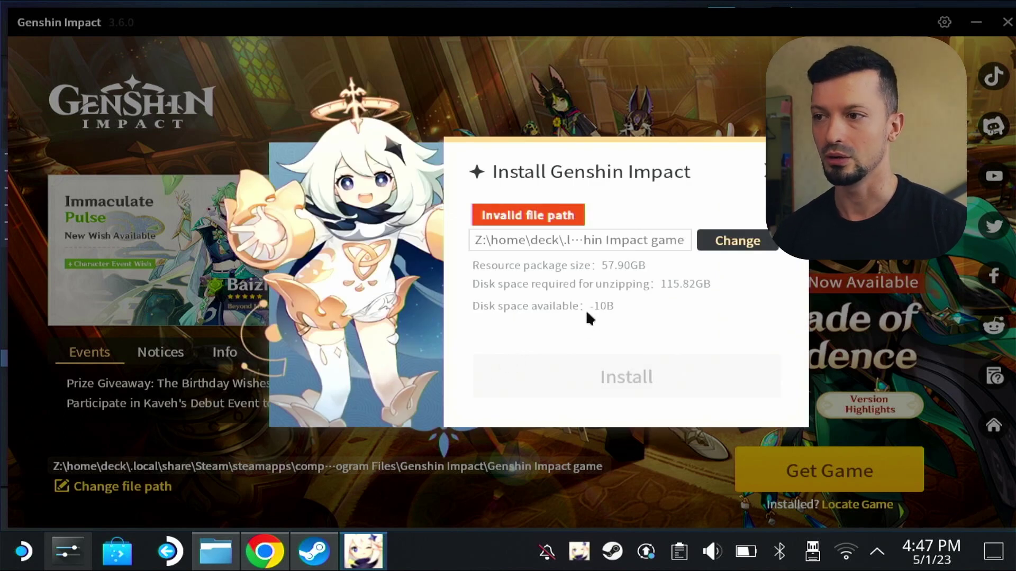
left_click(736, 240)
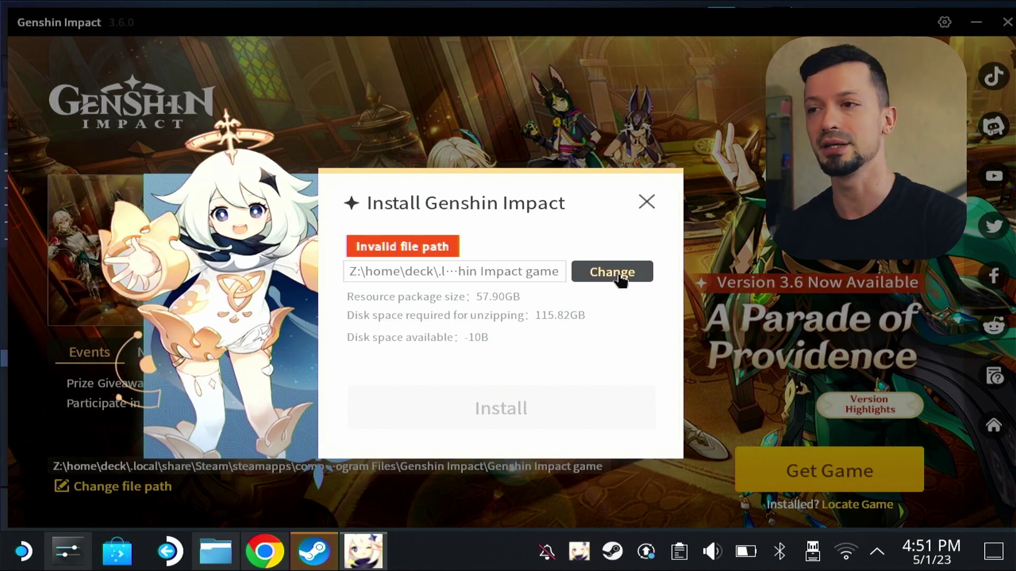
- Set the install folder to C:\Program Files (x86) and start installing Genshin Impact
left_click(619, 276)
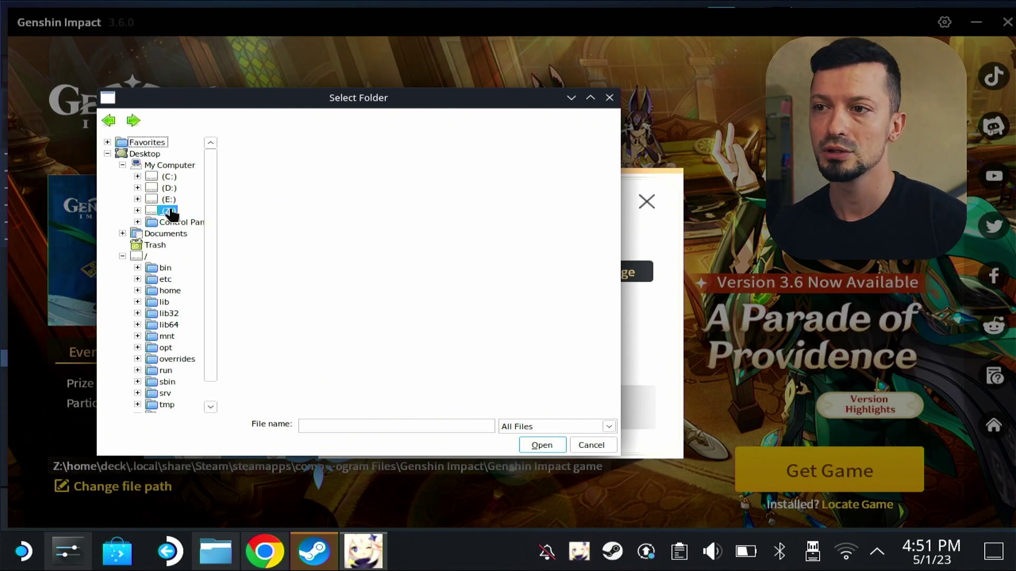
left_click(171, 211)
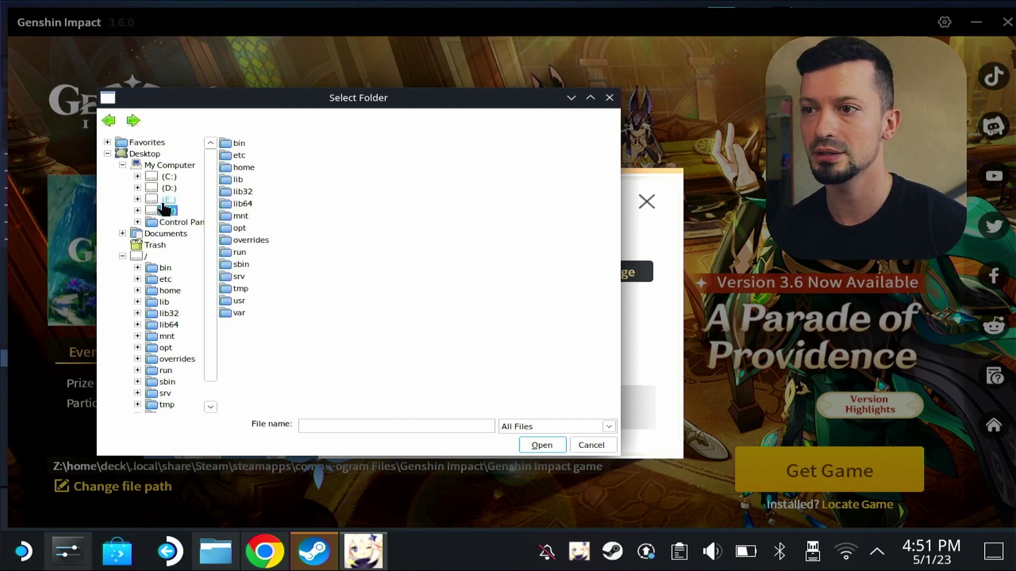
left_click(168, 200)
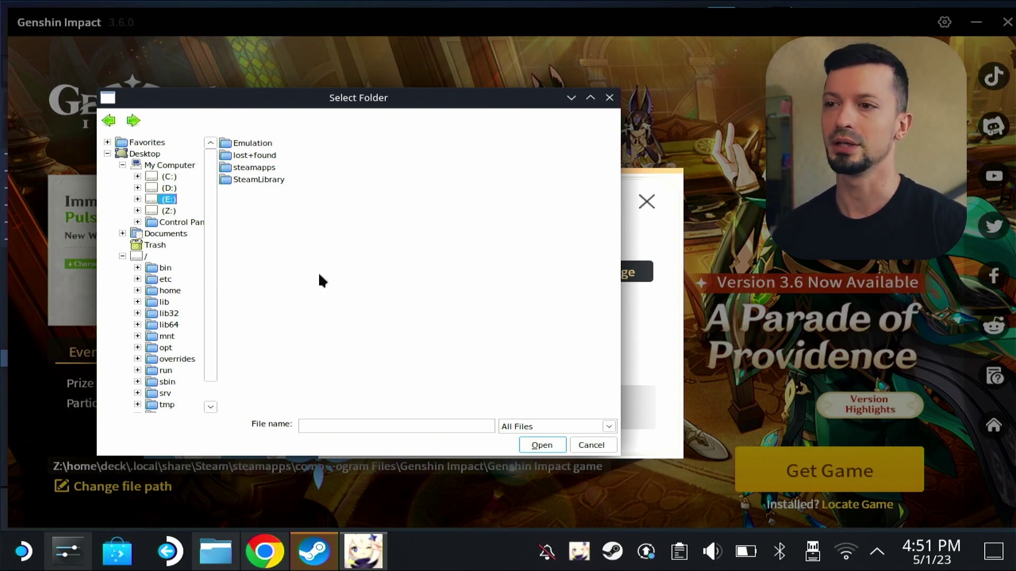
left_click(167, 177)
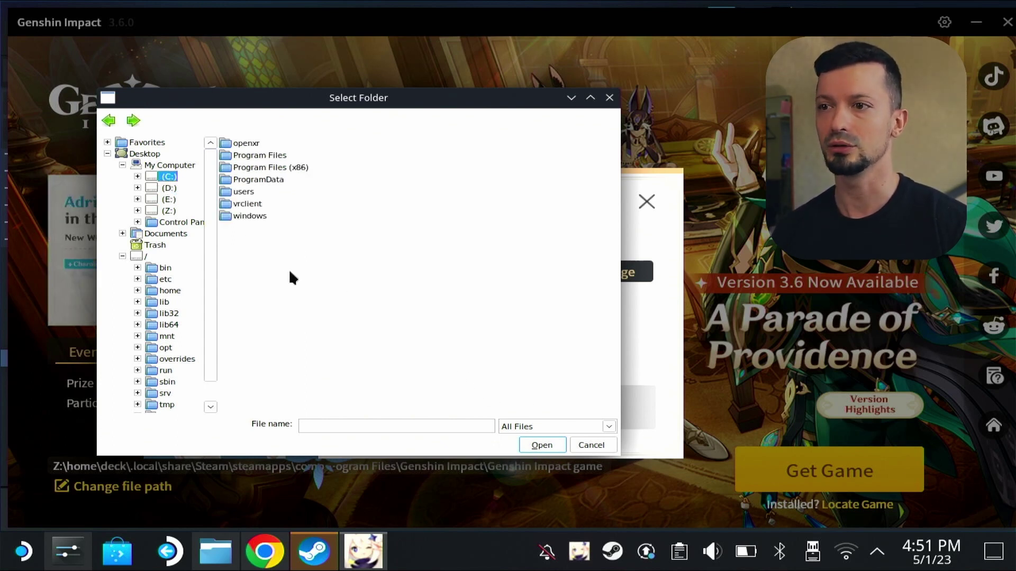
left_click(270, 168)
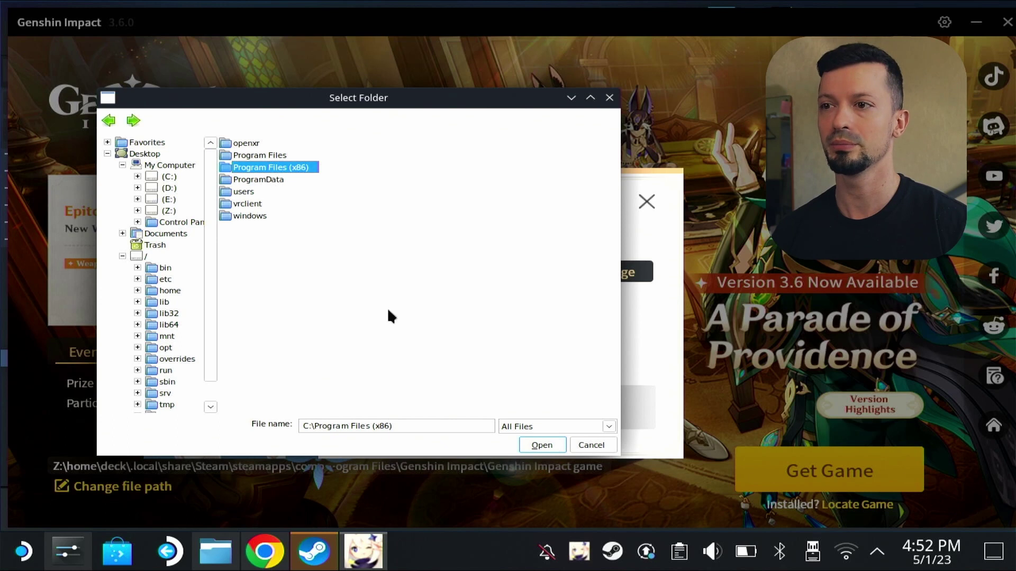
left_click(537, 442)
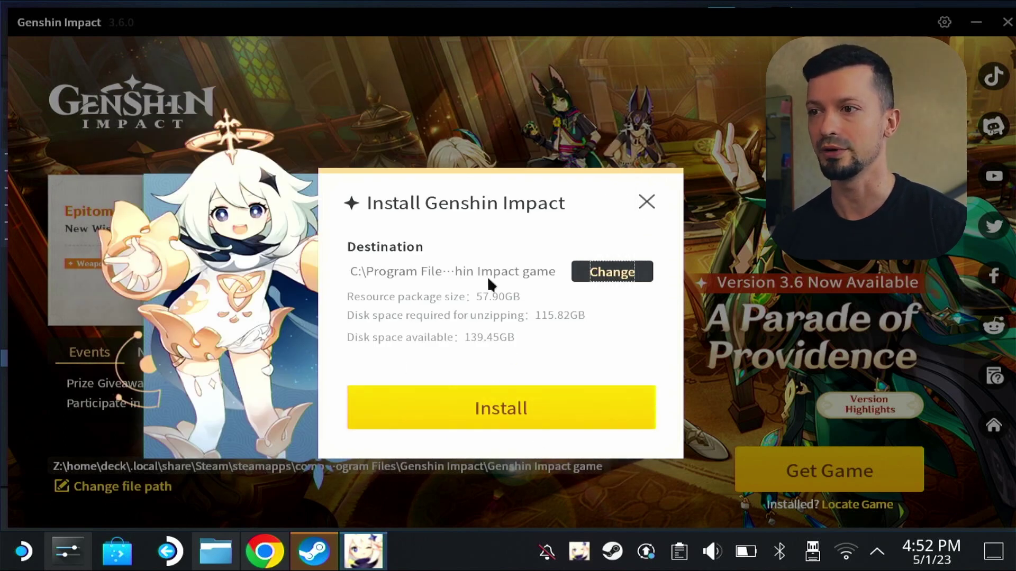
left_click(514, 406)
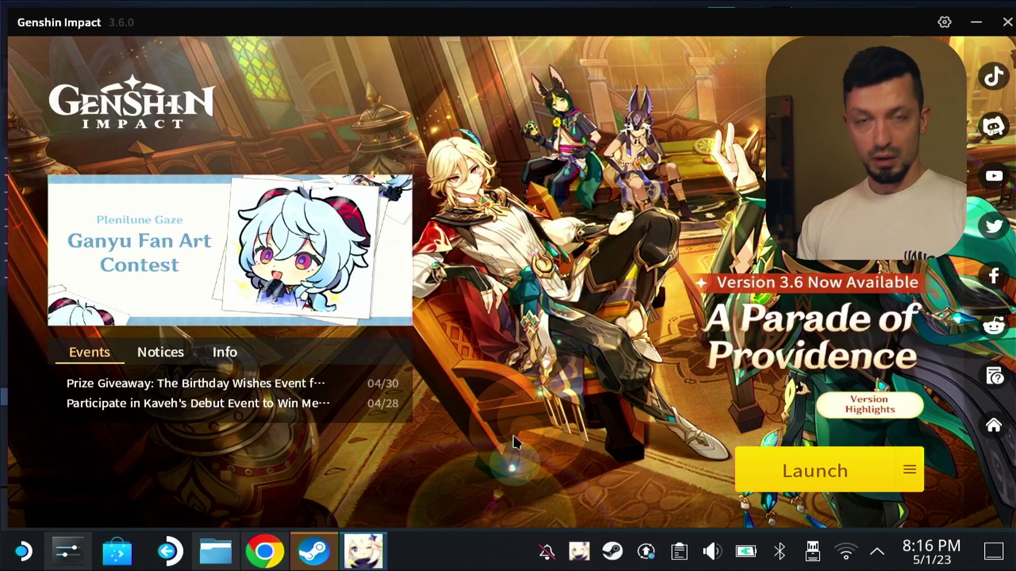
- Close the launcher choosing Exit program instead of minimizing to tray, and confirm
left_click(1000, 38)
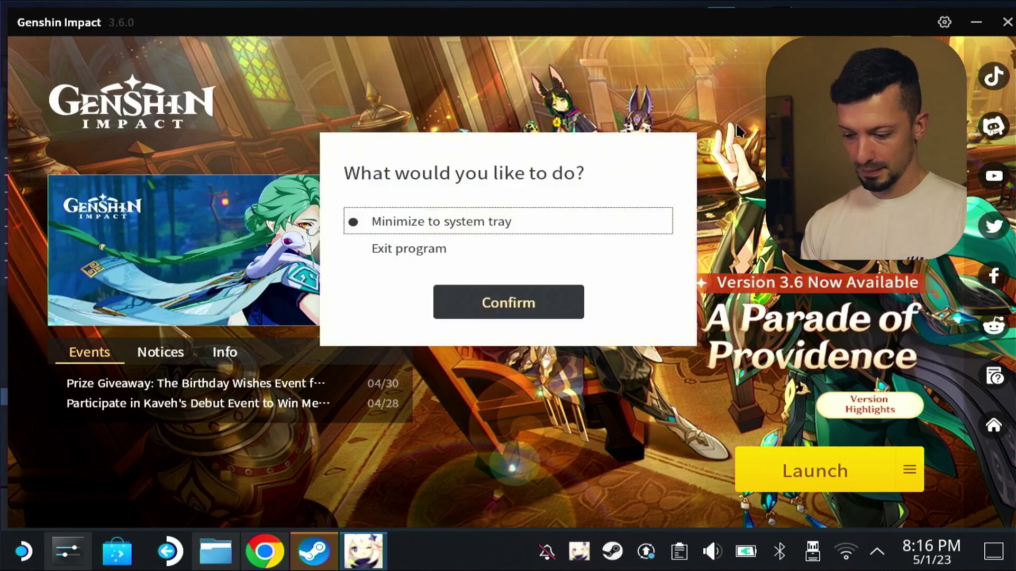
left_click(466, 250)
left_click(494, 303)
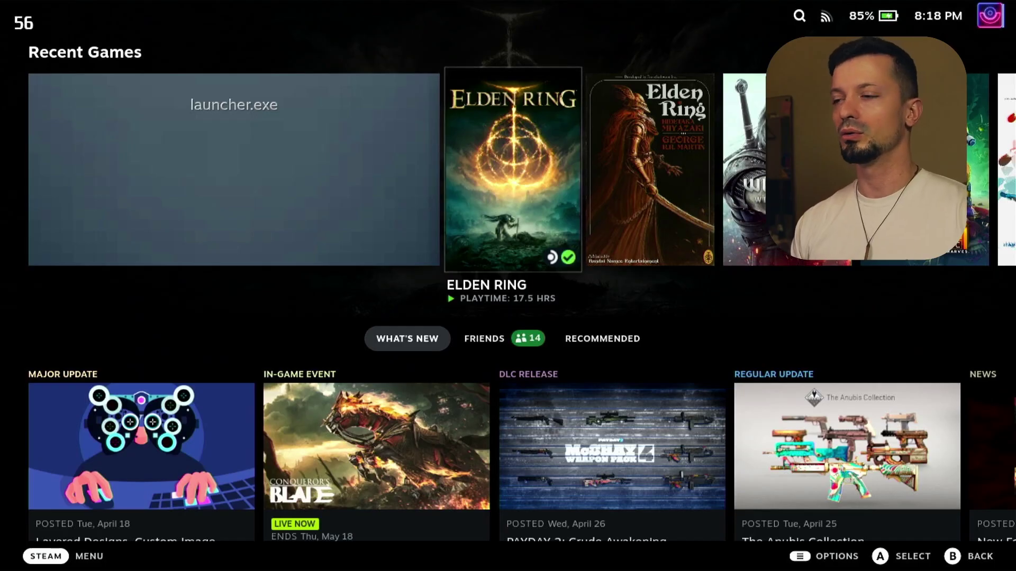
- Open Properties of the launcher.exe shortcut from the Library's Non-Steam tab
key("ctrl+1")
key("Down")
key("Down")
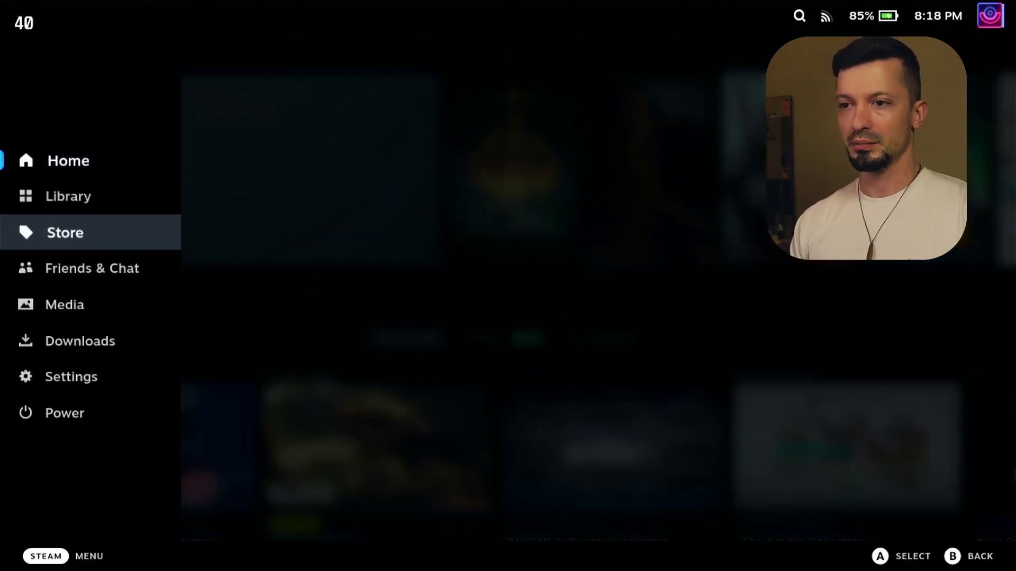
key("Down")
key("Up")
key("Up")
key("Return")
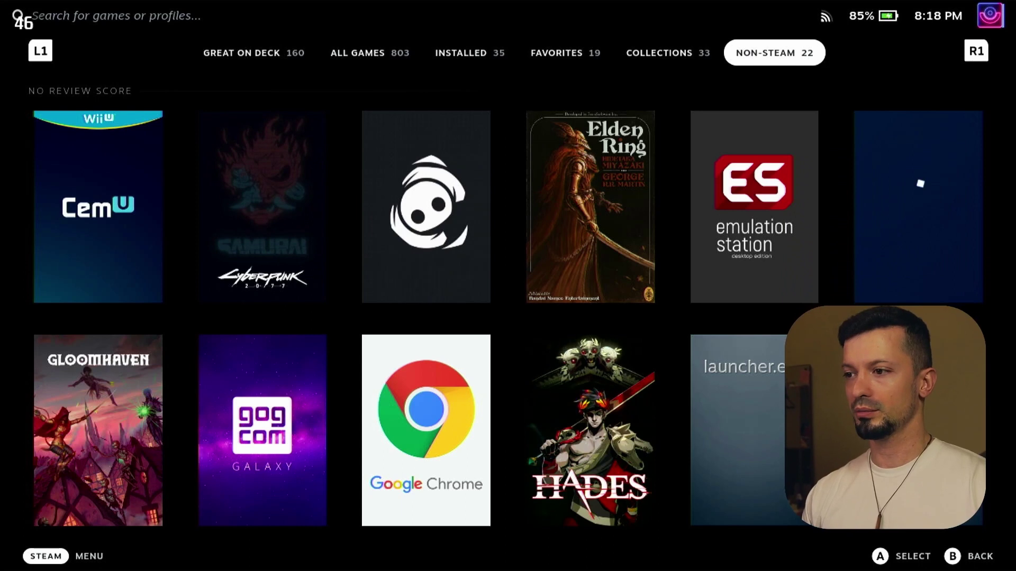
key("Down")
key("Down")
key("Right")
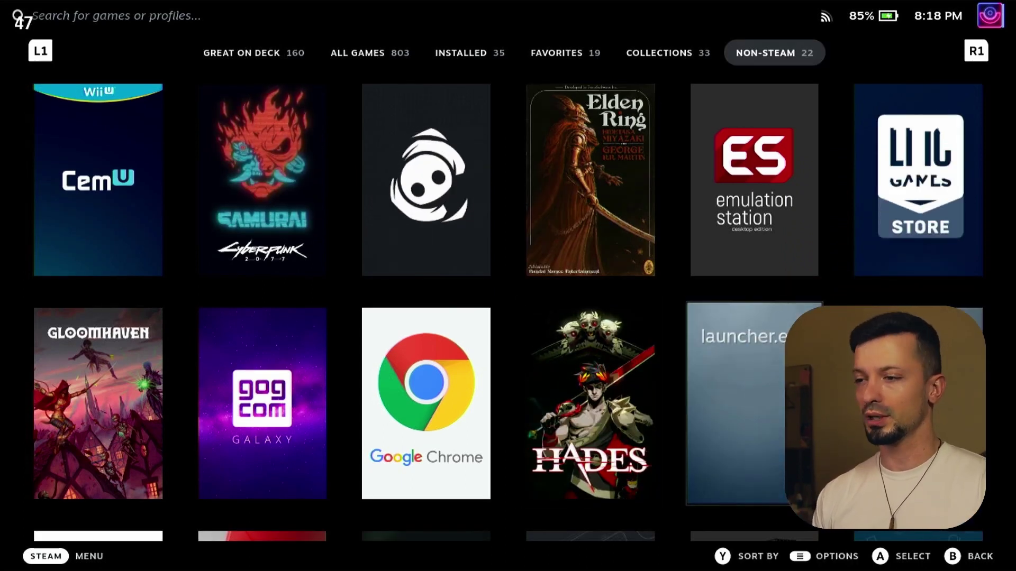
key("Menu")
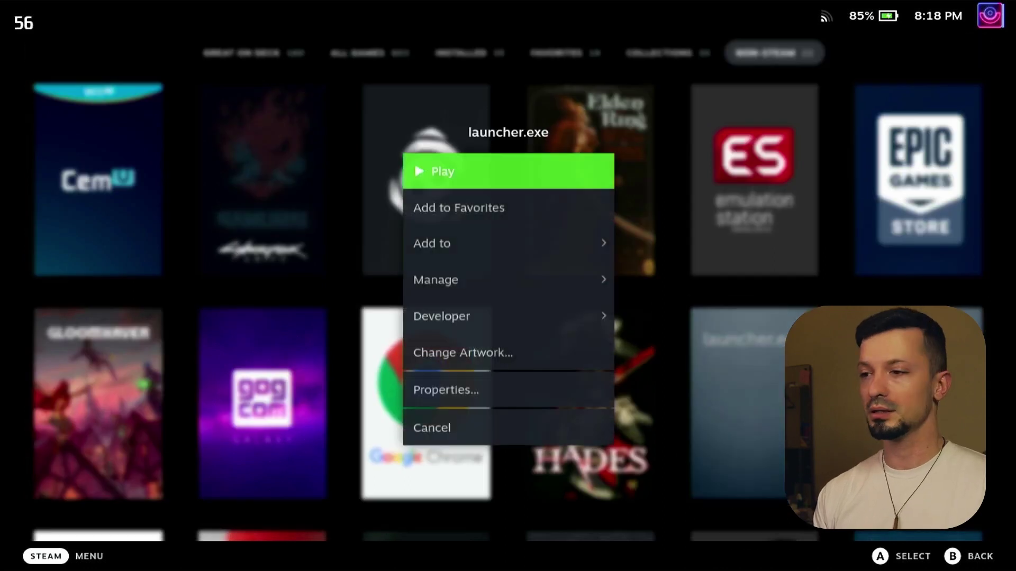
key("Down")
key("Down")
key("Down")
key("Down")
key("Down")
key("Down")
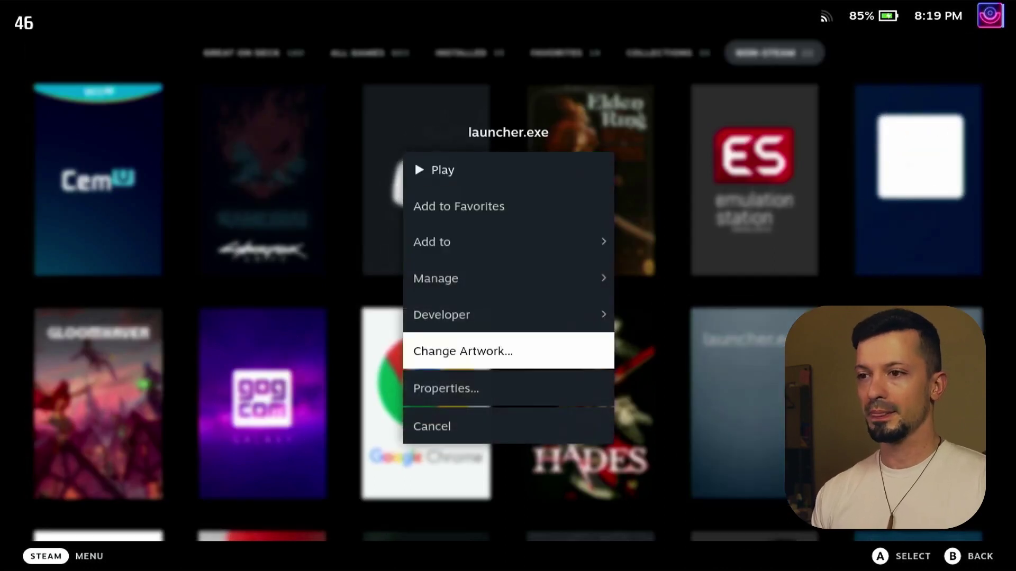
key("Return")
- Rename the launcher.exe shortcut to 'Genshin Impact' and leave its properties
left_click(404, 108)
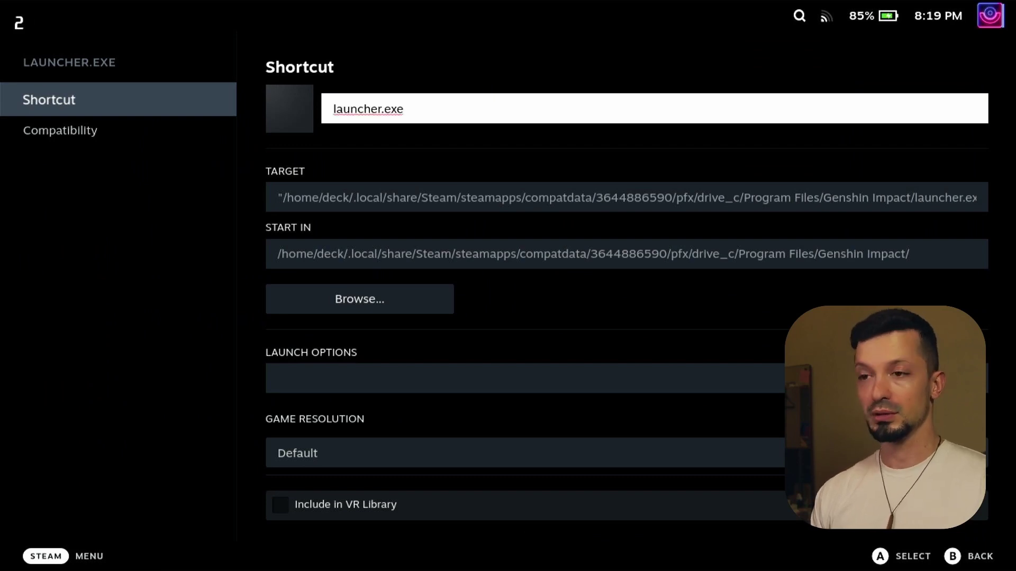
key("Return")
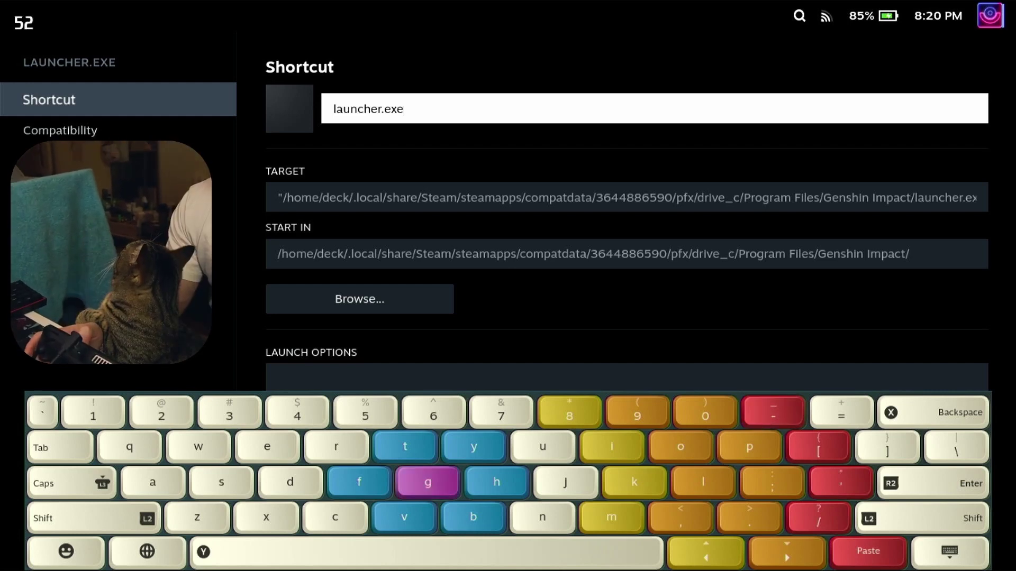
key("BackSpace")
key("BackSpace")
key("BackSpace")
key("BackSpace")
key("BackSpace")
key("BackSpace")
key("BackSpace")
key("BackSpace")
key("BackSpace")
key("BackSpace")
key("BackSpace")
key("BackSpace")
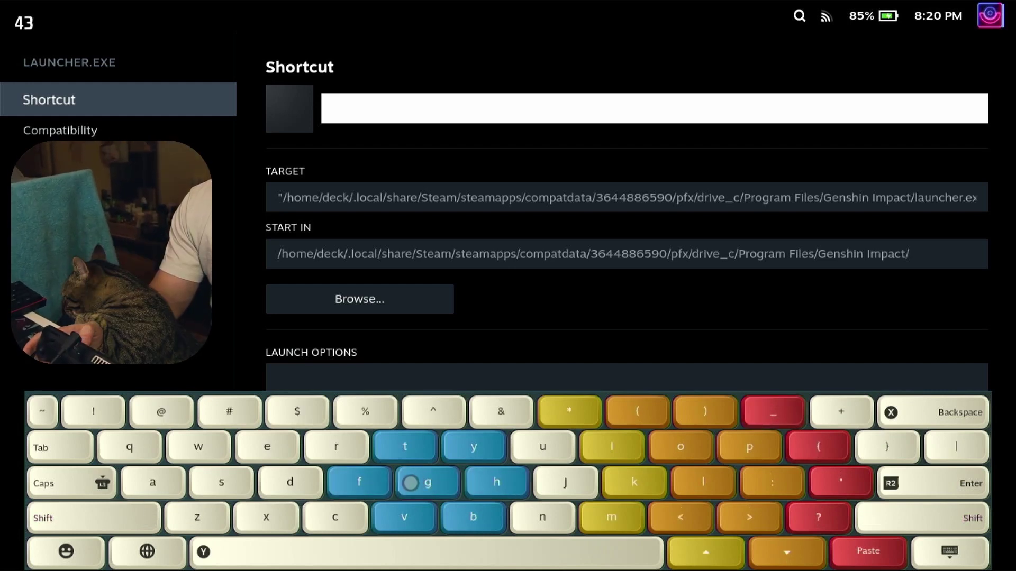
type("Gens")
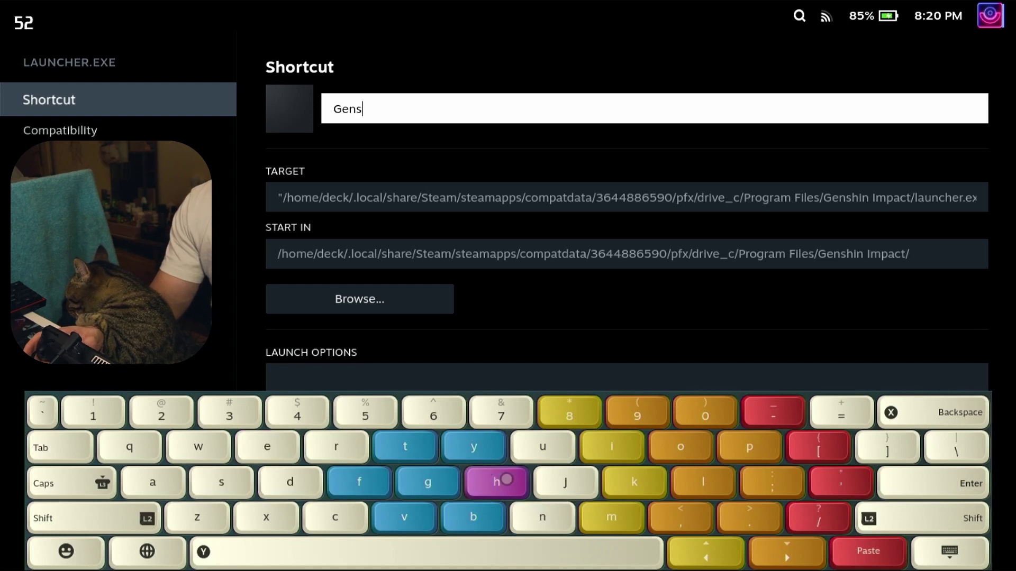
type("hin Impac")
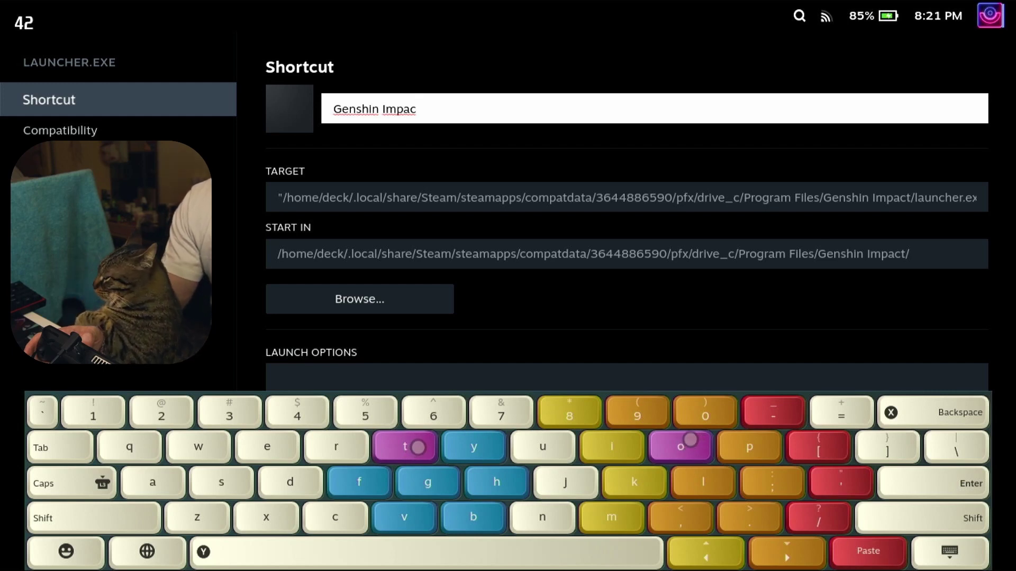
type("t")
left_click(950, 551)
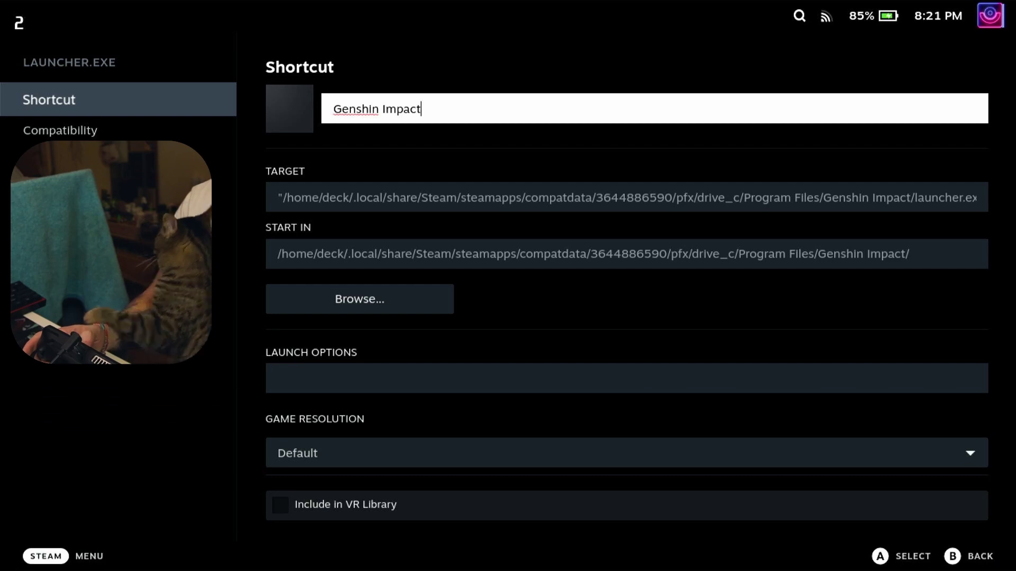
key("Escape")
key("Escape")
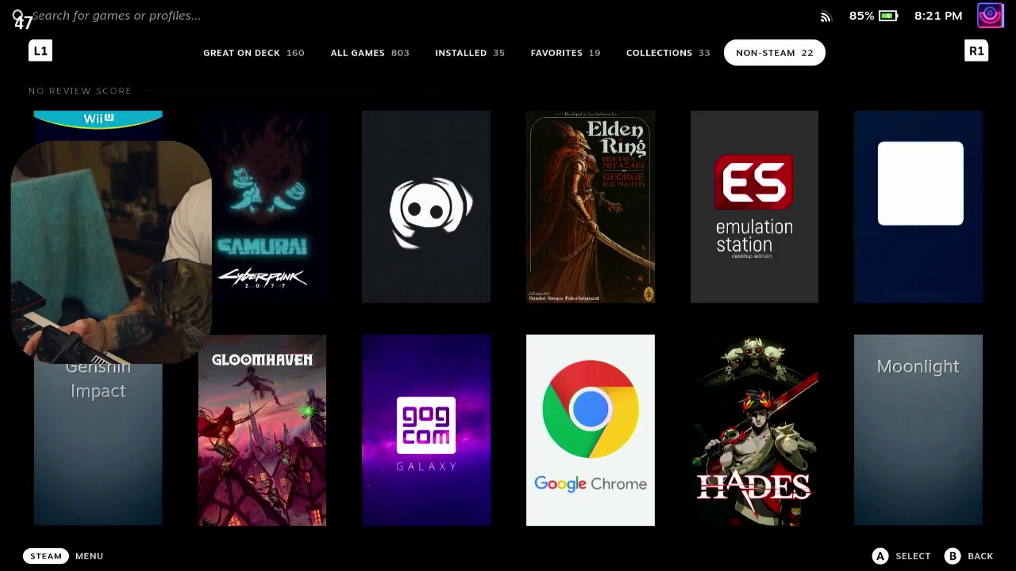
- Open the Genshin Impact tile on the Non-Steam tab and press Play
key("Page_Up")
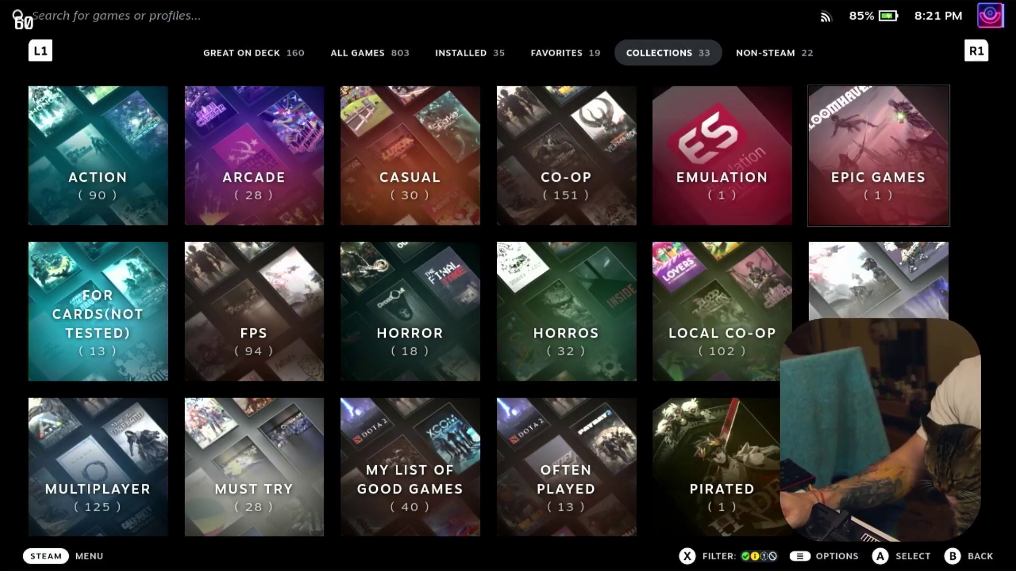
key("Page_Down")
key("Return")
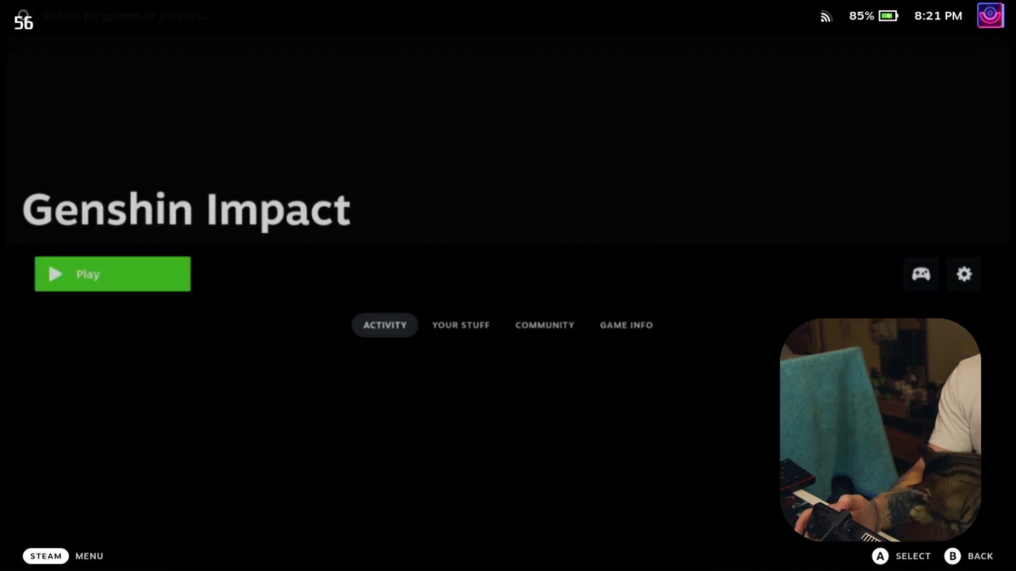
key("Right")
key("Left")
key("Return")
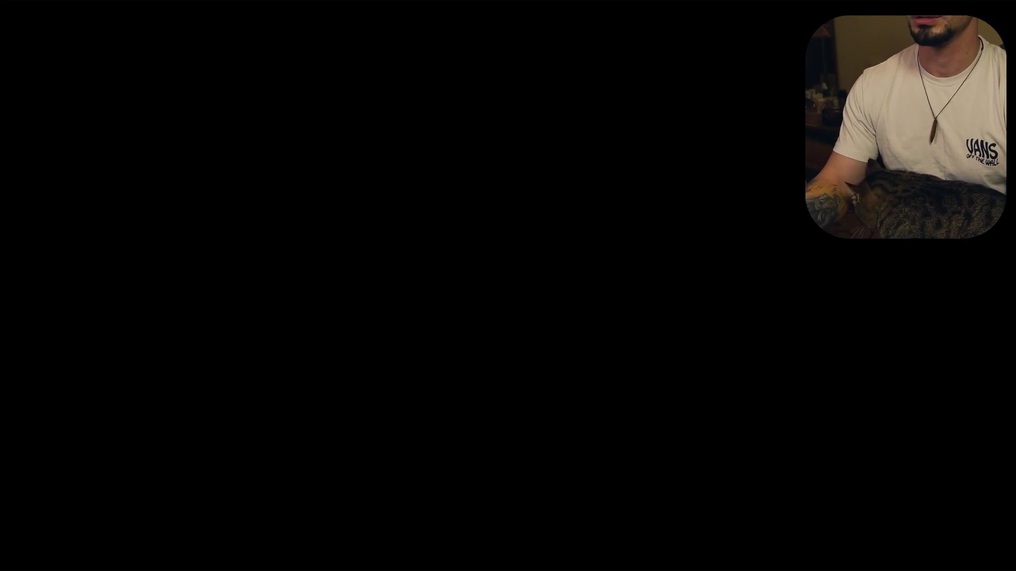
- Sign in with the account credentials and verification code, agree to the terms, and choose Europe
left_click(360, 209)
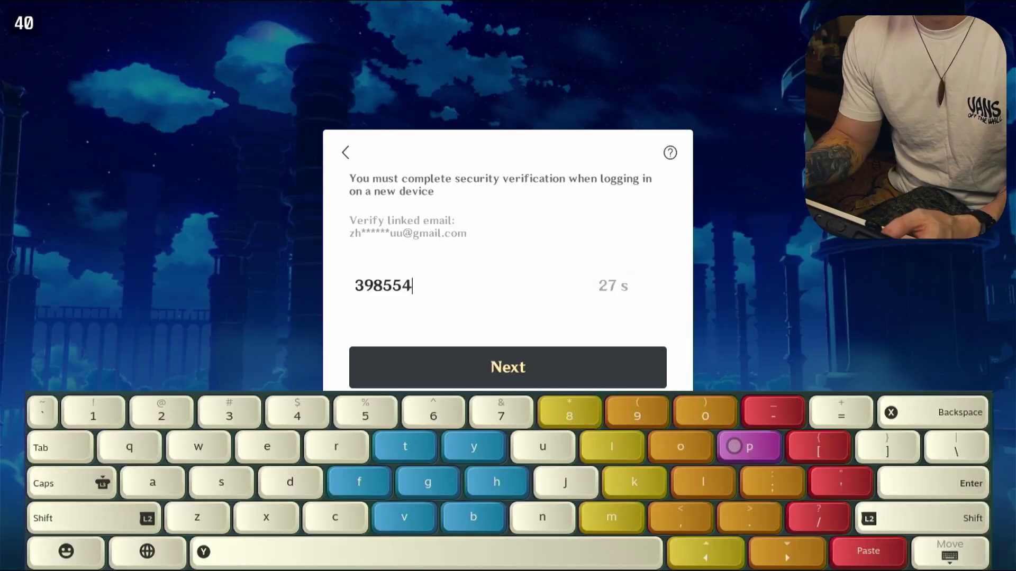
key("Return")
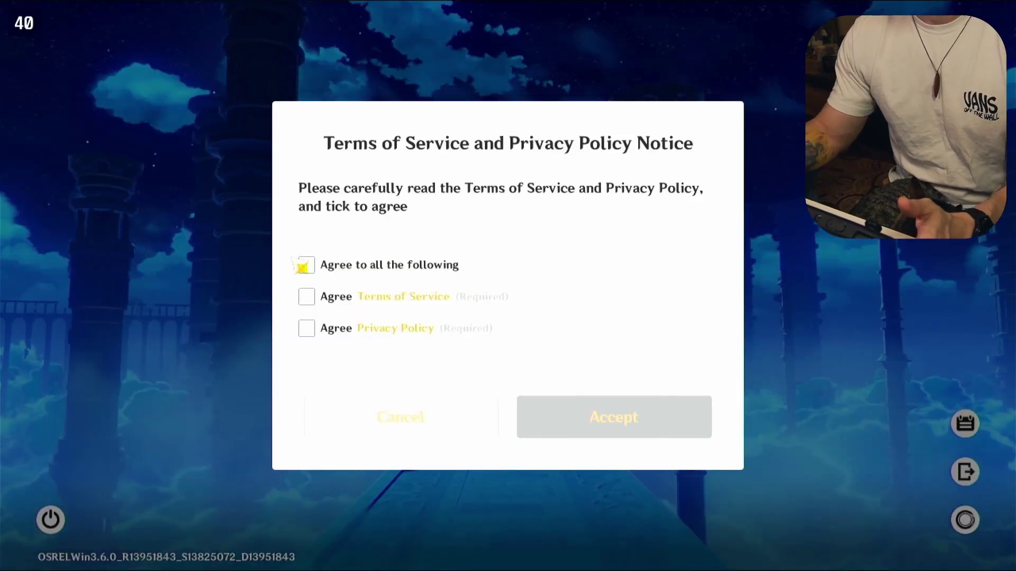
left_click(308, 267)
left_click(611, 420)
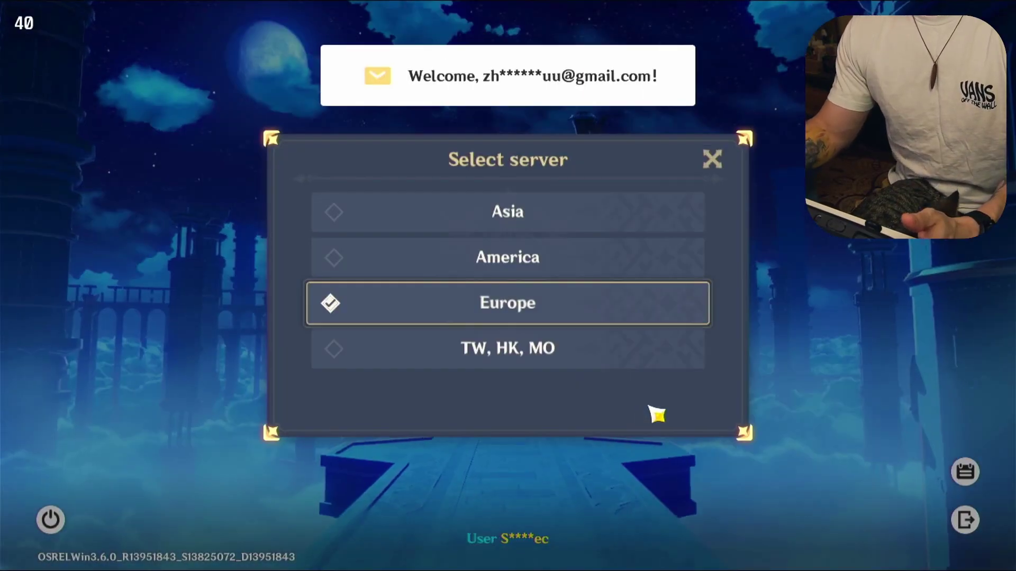
left_click(596, 320)
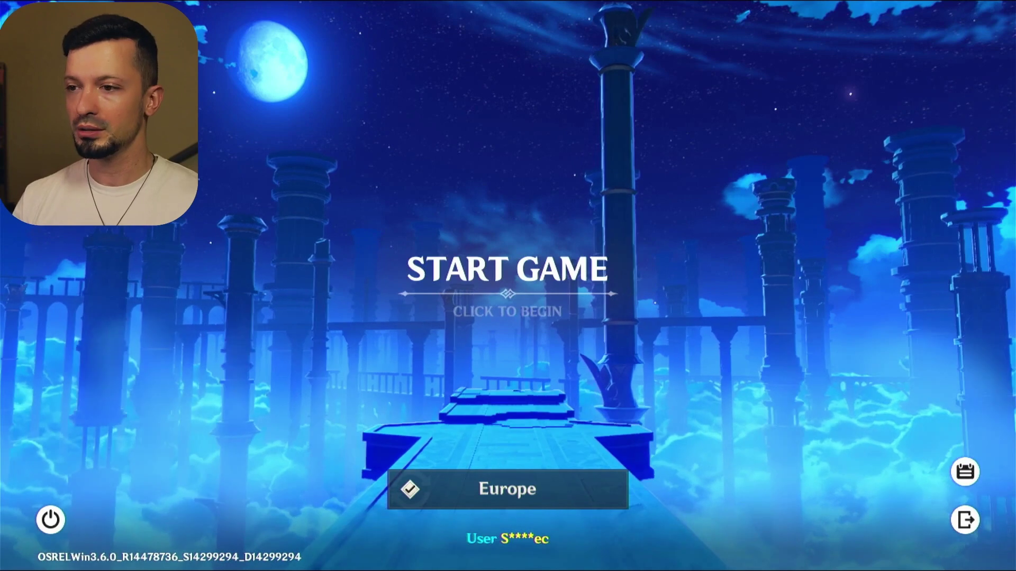
- Press START GAME so Genshin Impact begins preparing its resource download
left_click(715, 439)
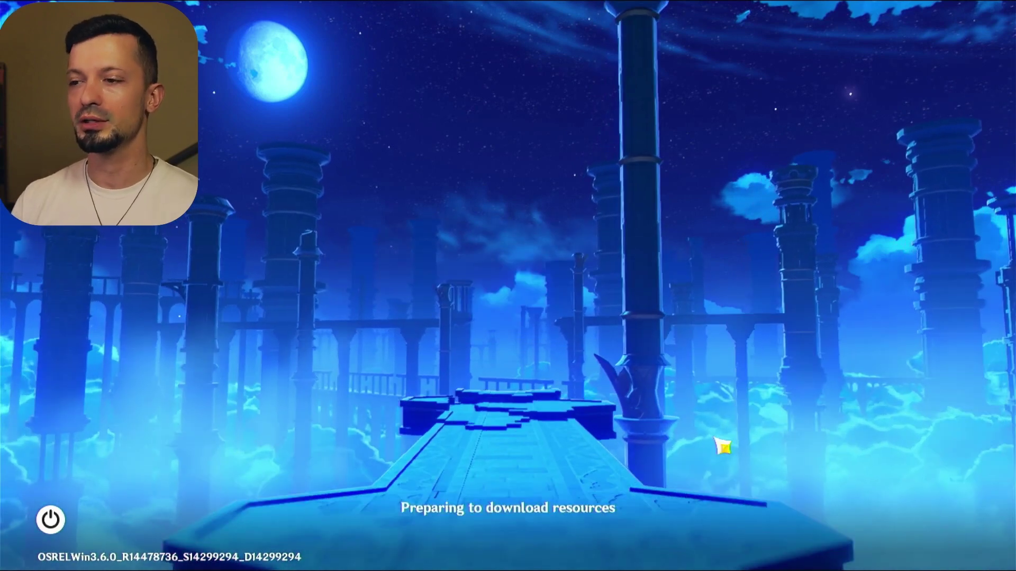